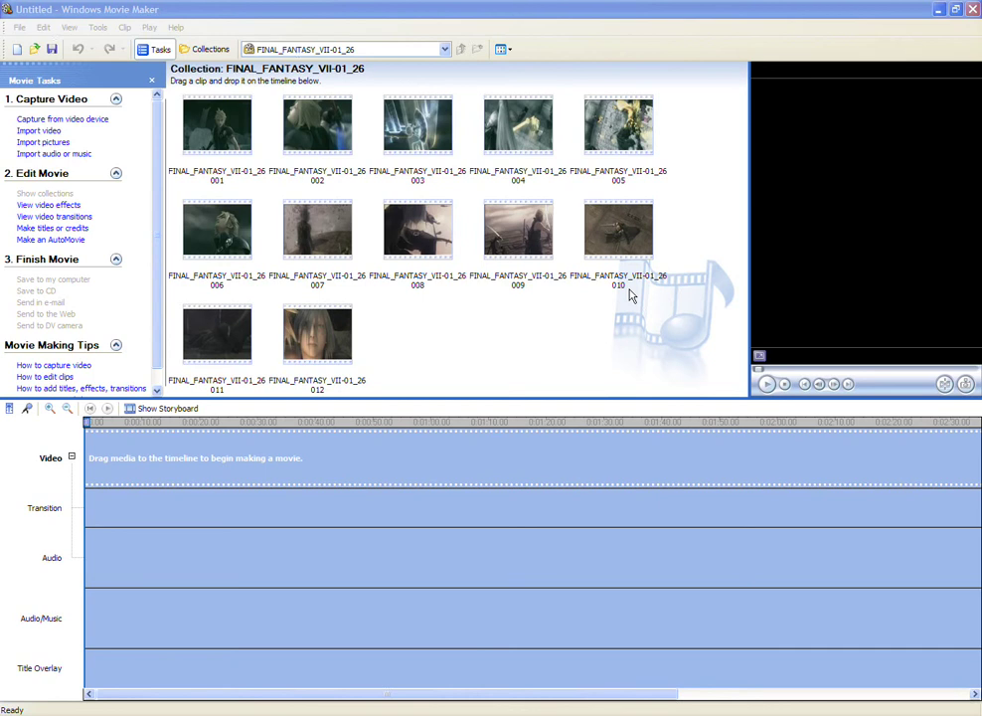
Step: Enlarge the preview monitor and drop clip 005 at the start of the timeline's Video track
{"action": "left_click", "coordinate": [162, 10]}
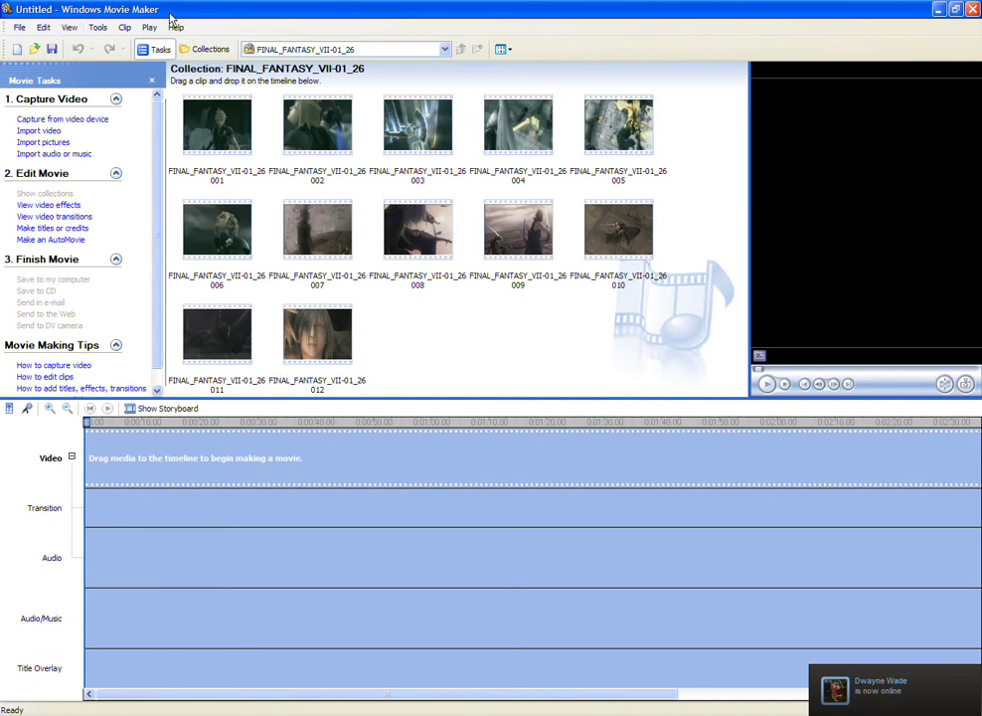
{"action": "left_click", "coordinate": [19, 27]}
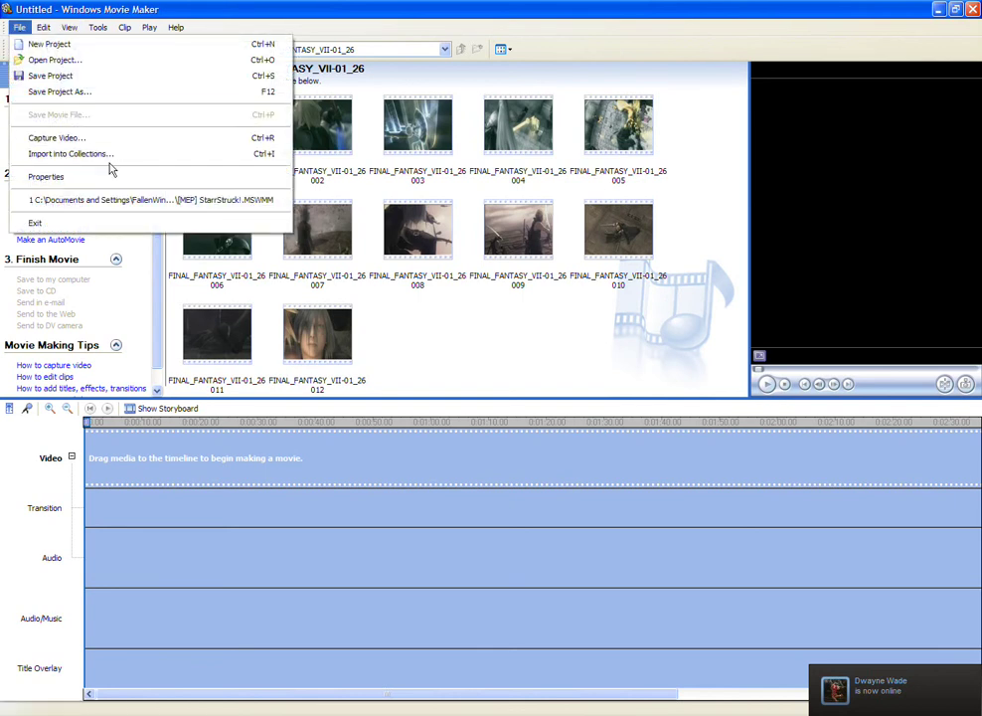
{"action": "mouse_move", "coordinate": [124, 27]}
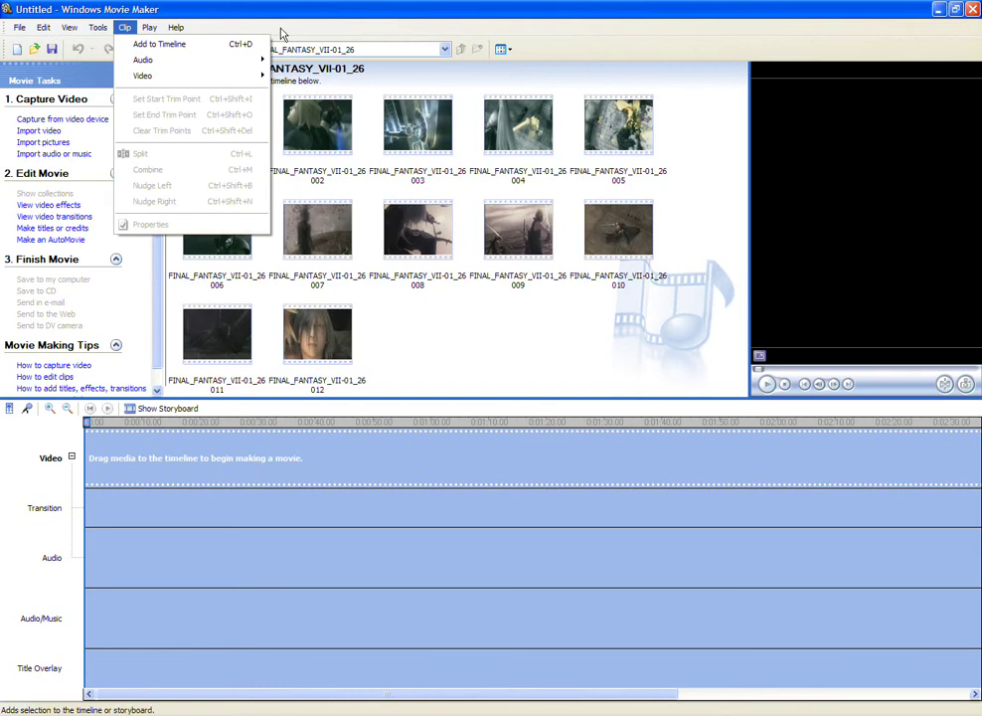
{"action": "left_click", "coordinate": [287, 28]}
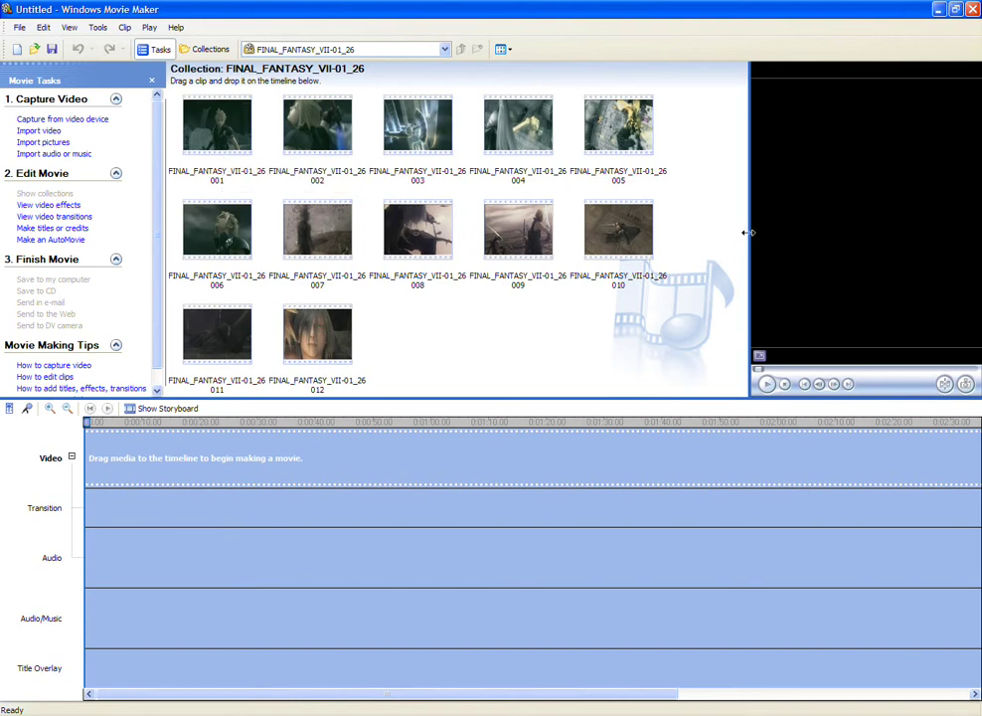
{"action": "left_click_drag", "start_coordinate": [747, 231], "coordinate": [609, 200]}
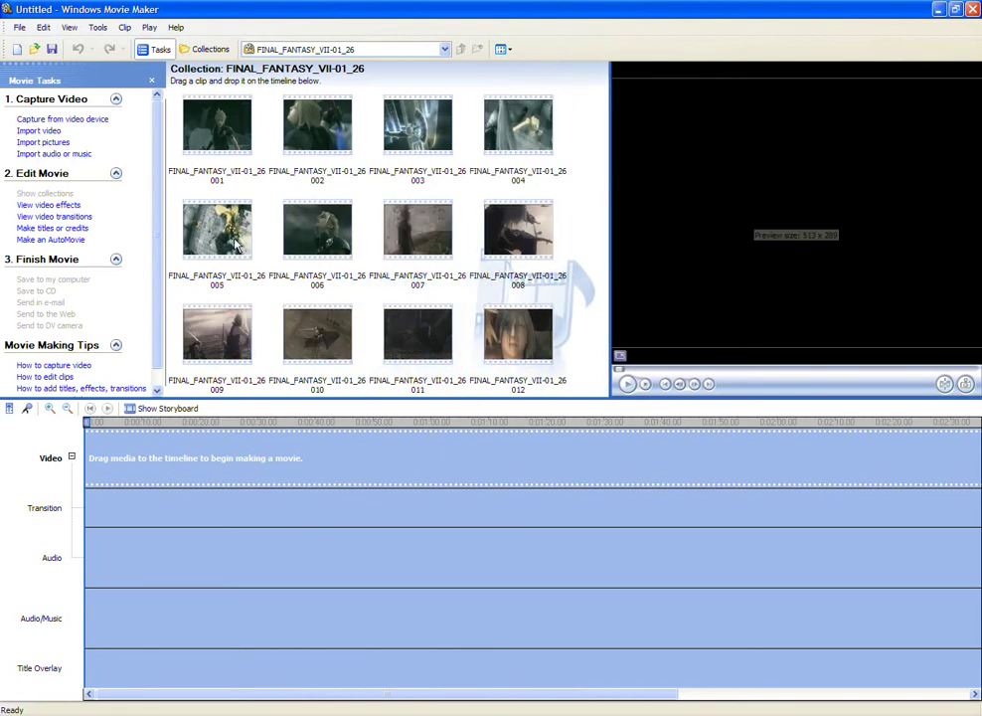
{"action": "left_click_drag", "start_coordinate": [217, 229], "coordinate": [99, 467]}
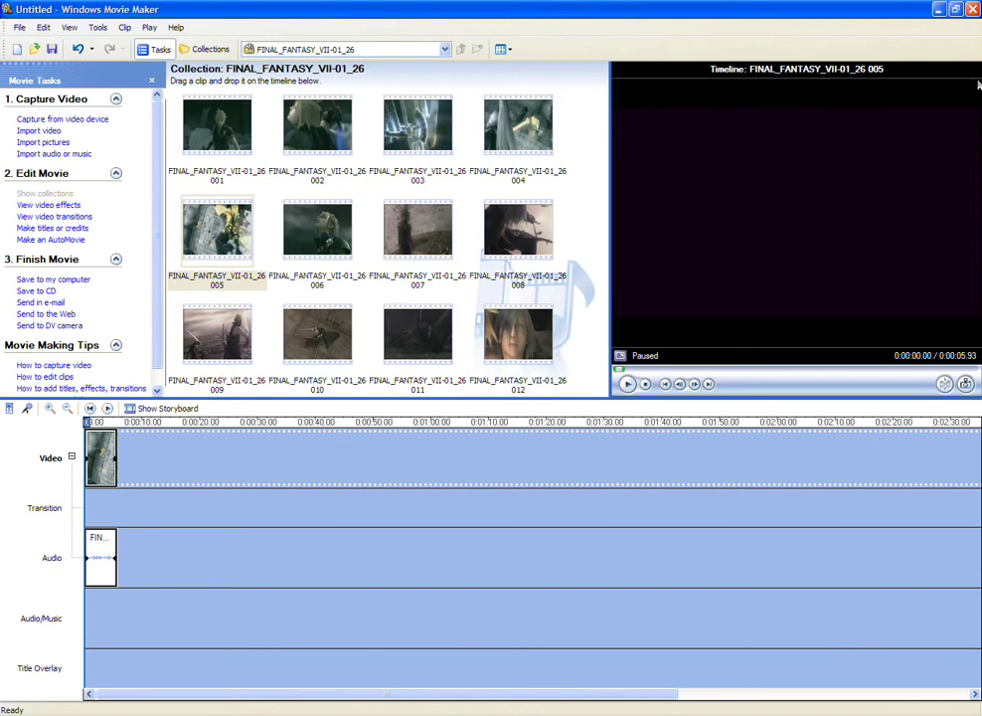
Step: In Options > Advanced, toggle the video format to PAL and back to NTSC, then choose 4:3
{"action": "left_click", "coordinate": [101, 30]}
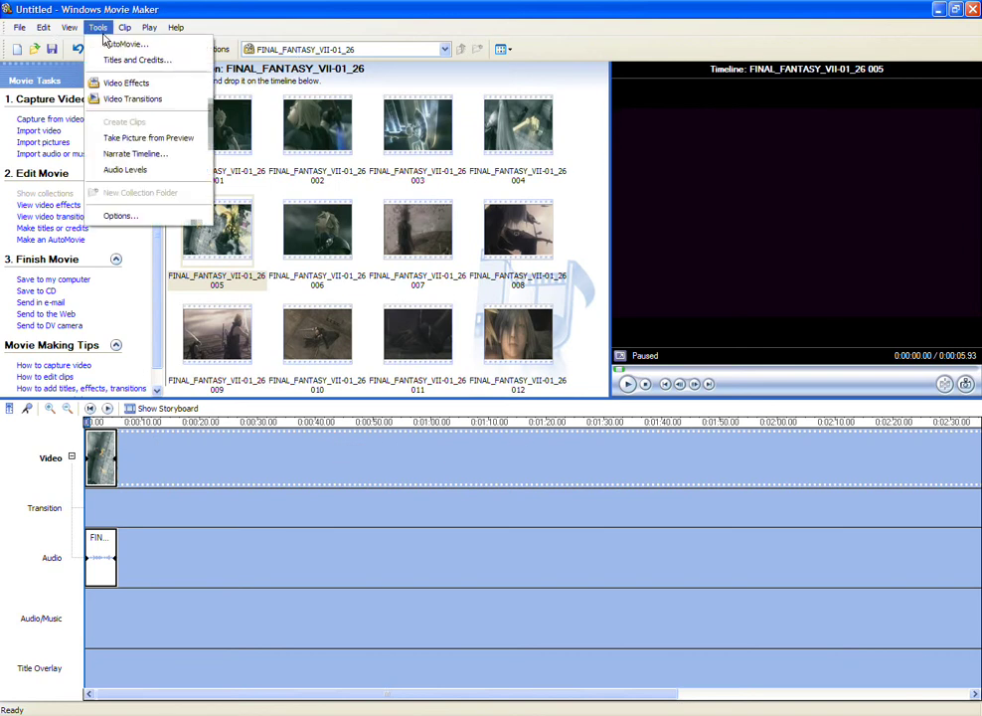
{"action": "left_click", "coordinate": [97, 30]}
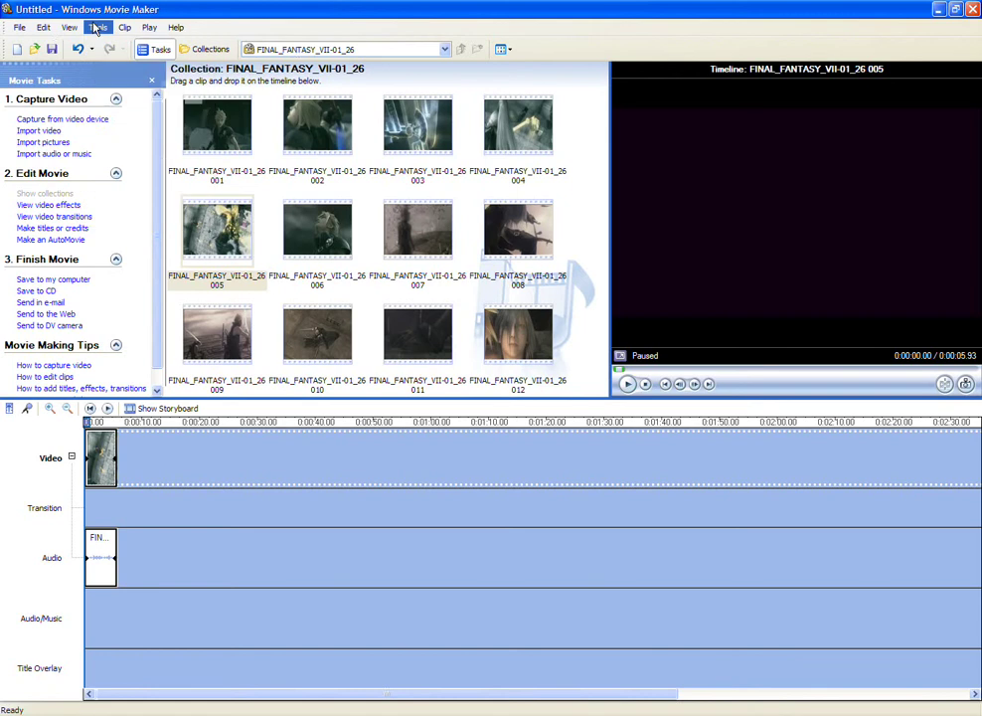
{"action": "left_click", "coordinate": [96, 30]}
{"action": "left_click", "coordinate": [125, 213]}
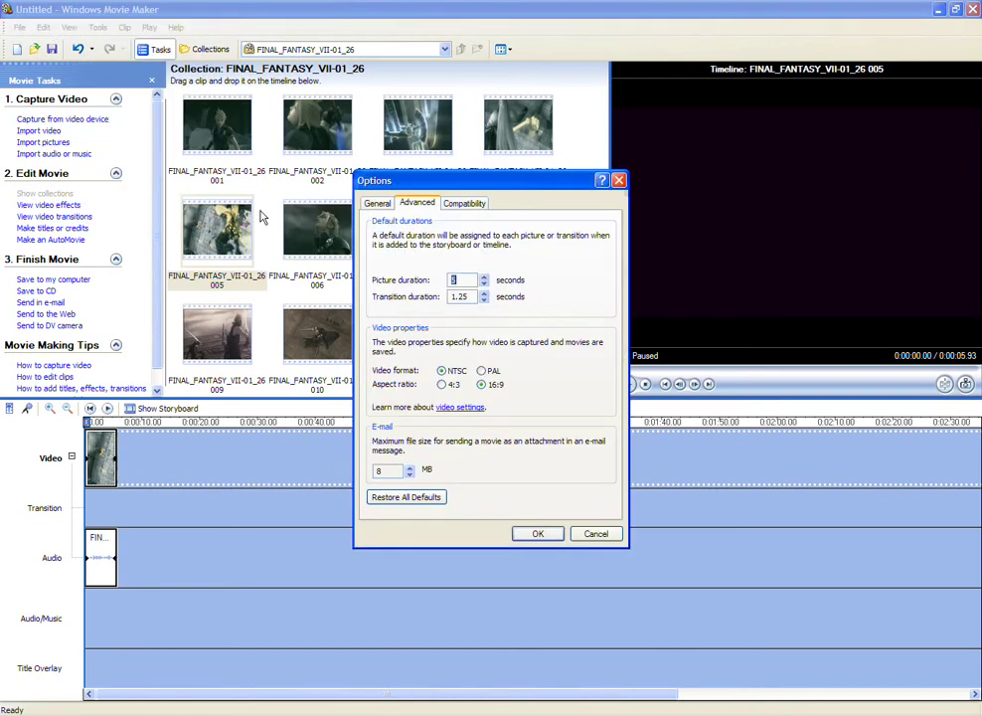
{"action": "left_click", "coordinate": [382, 204]}
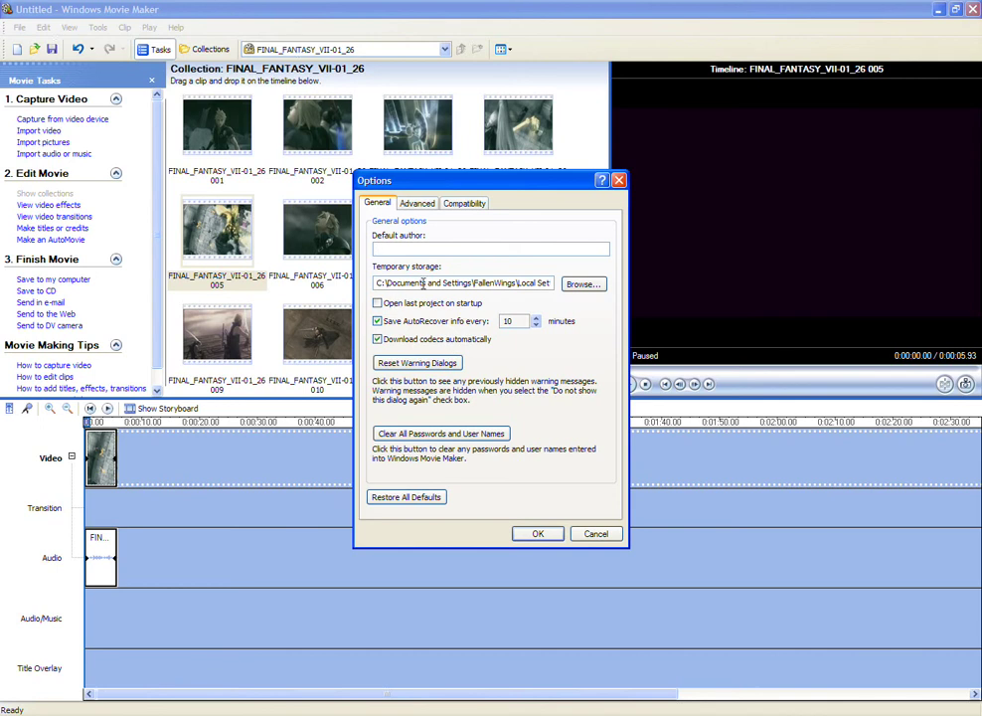
{"action": "left_click", "coordinate": [419, 203]}
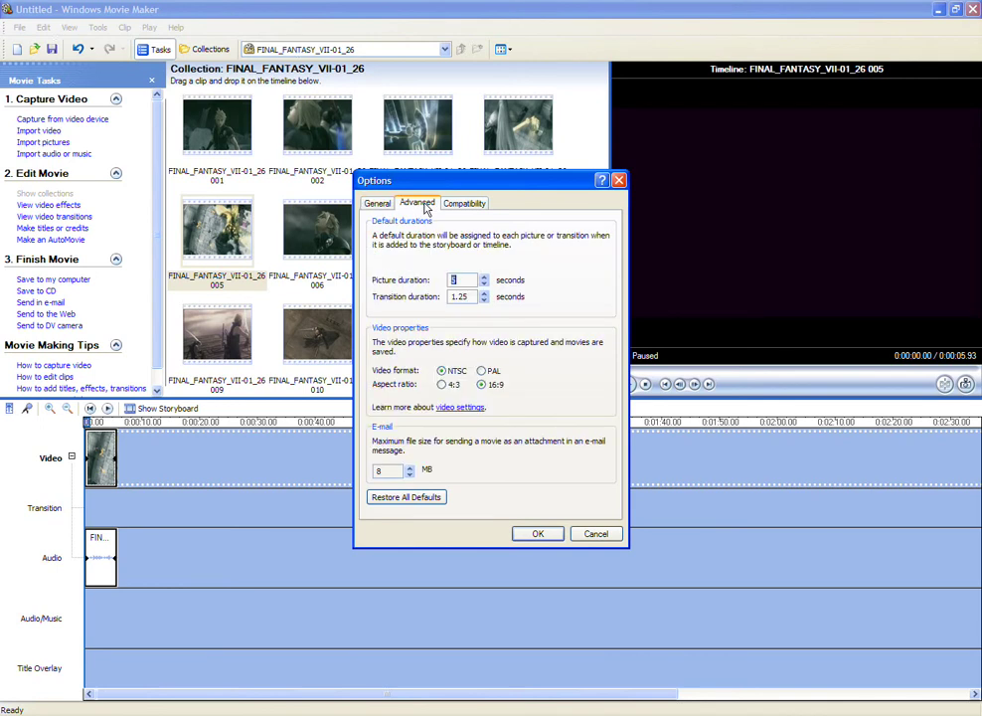
{"action": "left_click", "coordinate": [488, 371]}
{"action": "left_click", "coordinate": [443, 370]}
{"action": "left_click", "coordinate": [441, 384]}
{"action": "left_click", "coordinate": [534, 533]}
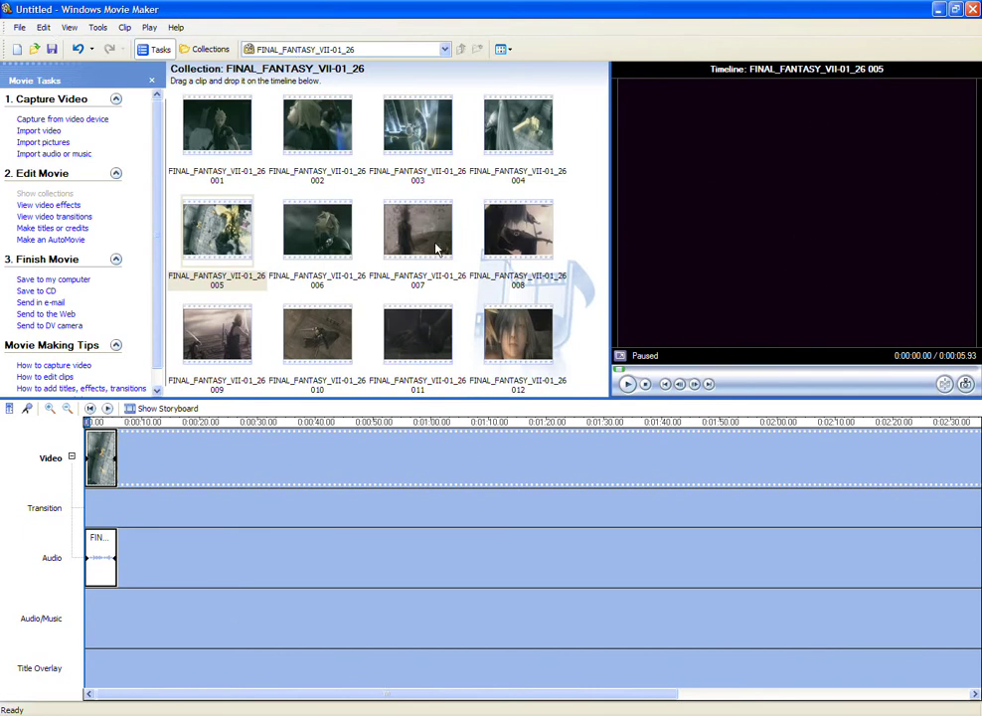
Step: Reopen Options and apply the 16:9 widescreen aspect ratio
{"action": "left_click", "coordinate": [19, 27]}
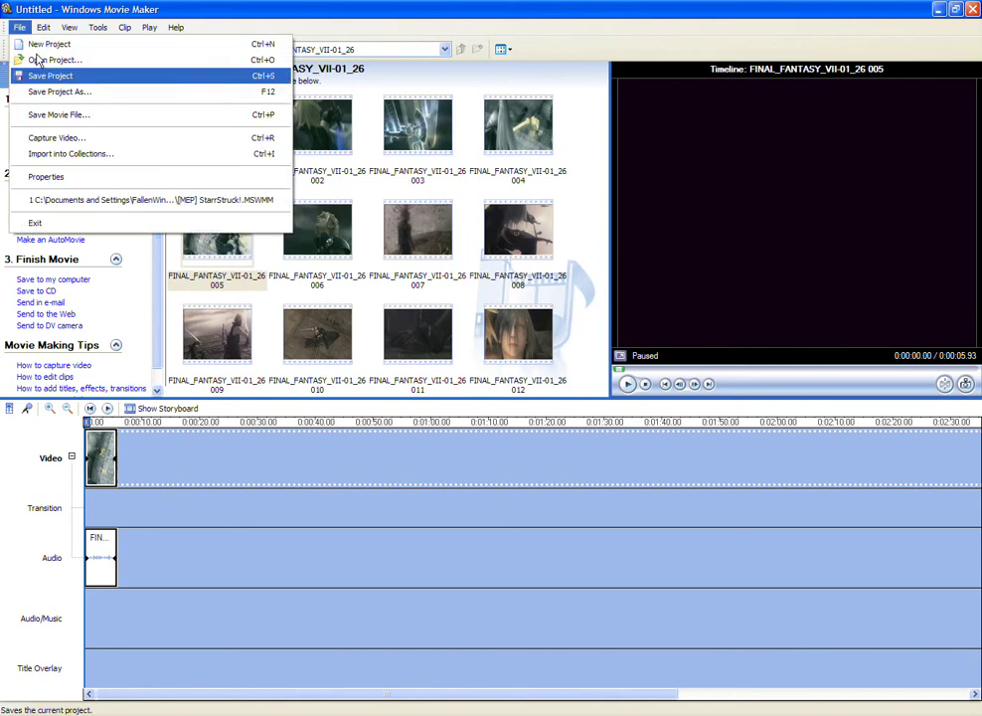
{"action": "mouse_move", "coordinate": [124, 27]}
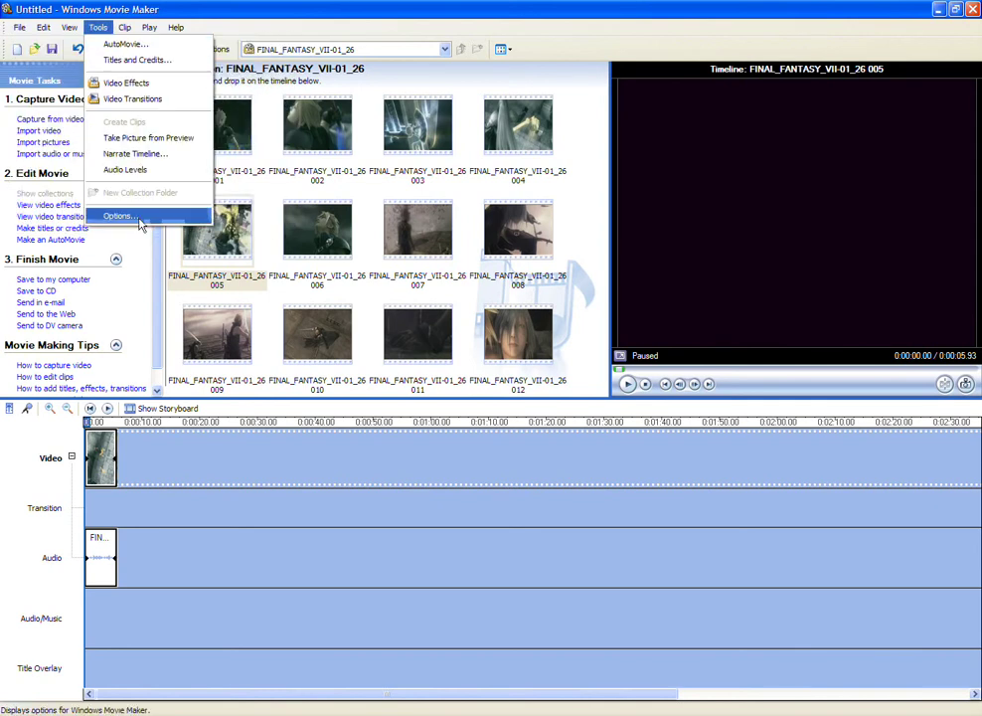
{"action": "left_click", "coordinate": [149, 213]}
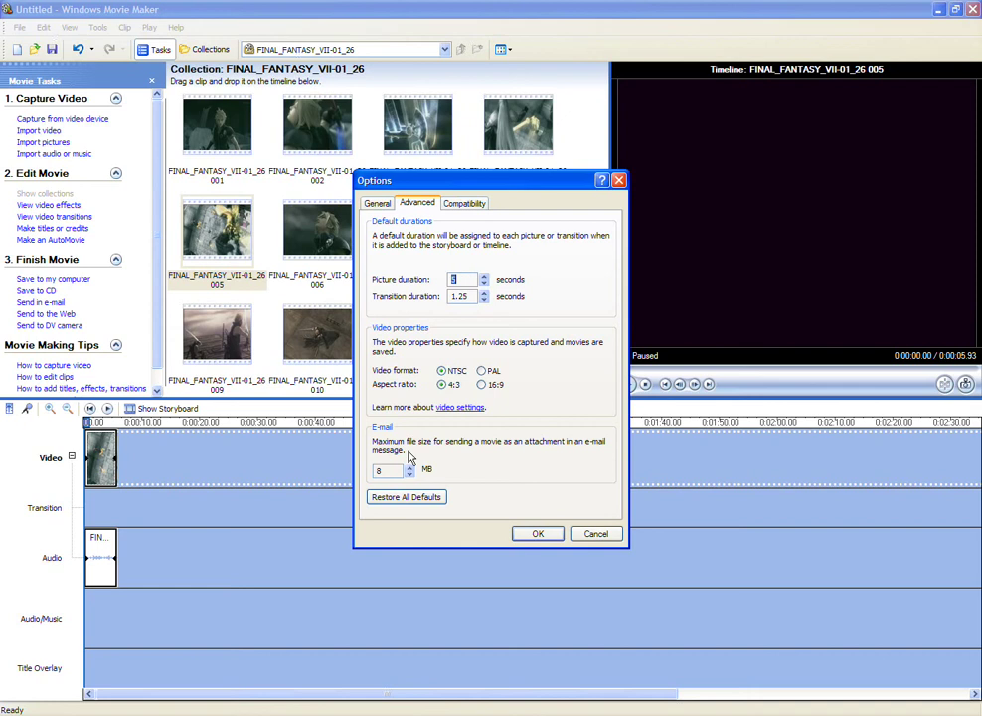
{"action": "left_click", "coordinate": [481, 386]}
{"action": "left_click", "coordinate": [553, 539]}
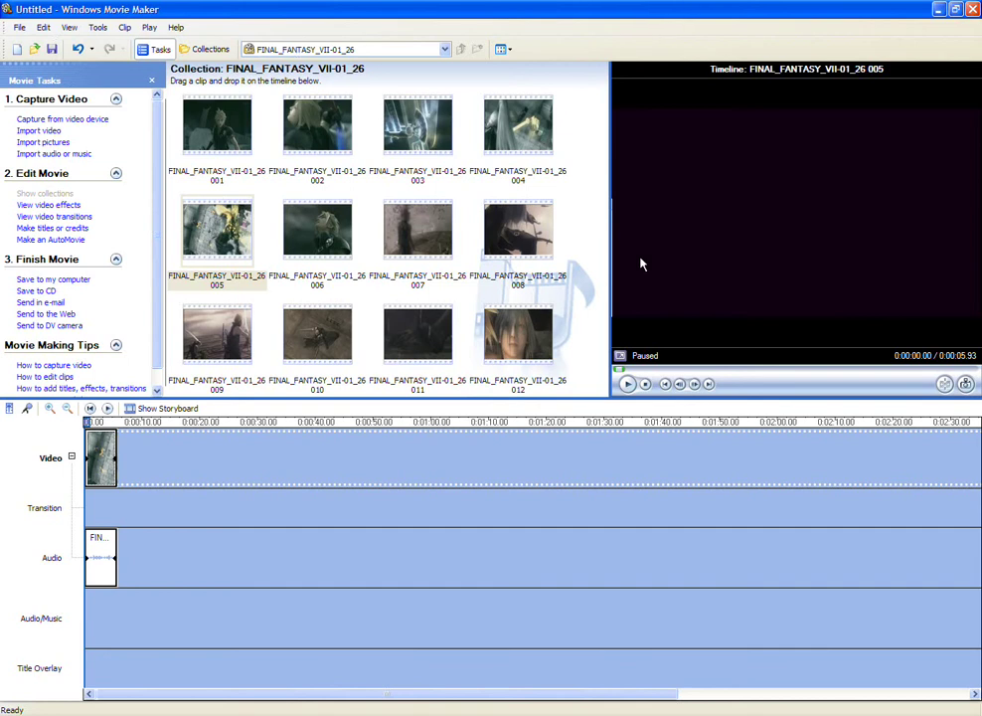
Step: Widen the preview, then start Save to my computer and advance to the Movie Setting page
{"action": "left_click_drag", "start_coordinate": [609, 236], "coordinate": [496, 231]}
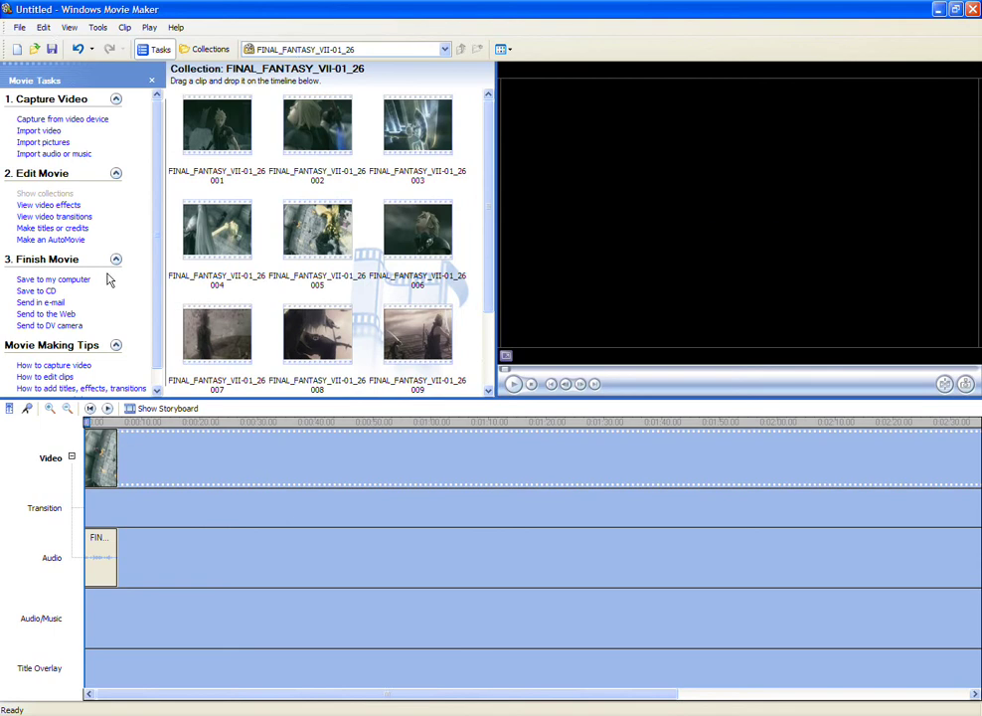
{"action": "mouse_move", "coordinate": [99, 452]}
{"action": "left_mouse_down"}
{"action": "mouse_move", "coordinate": [87, 580]}
{"action": "mouse_move", "coordinate": [96, 610]}
{"action": "mouse_move", "coordinate": [99, 474]}
{"action": "left_mouse_up"}
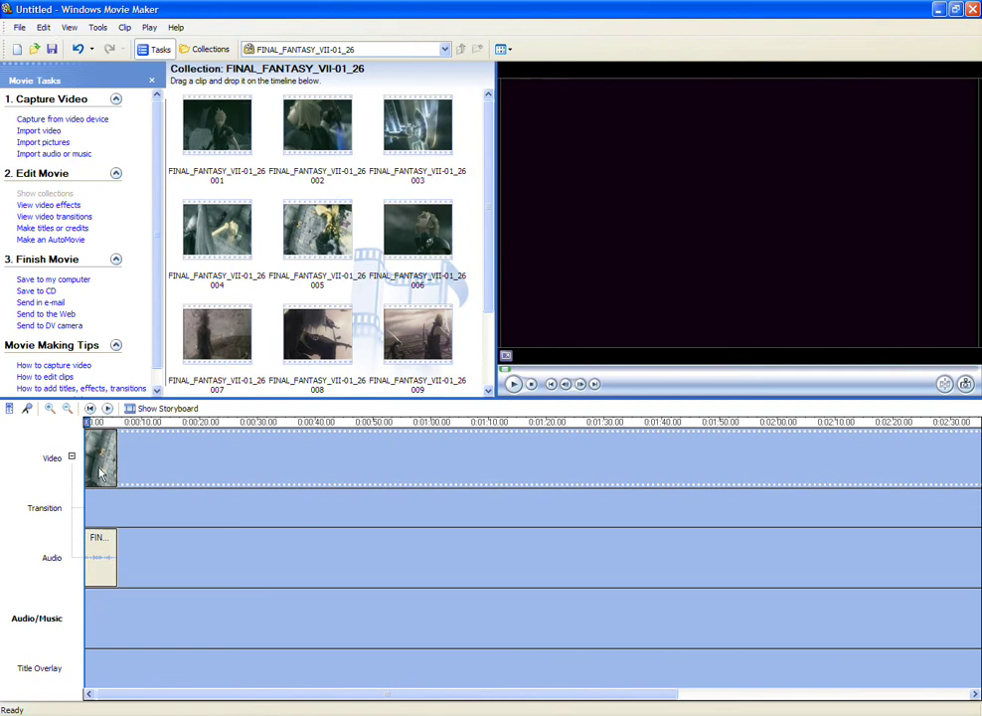
{"action": "left_click", "coordinate": [77, 282]}
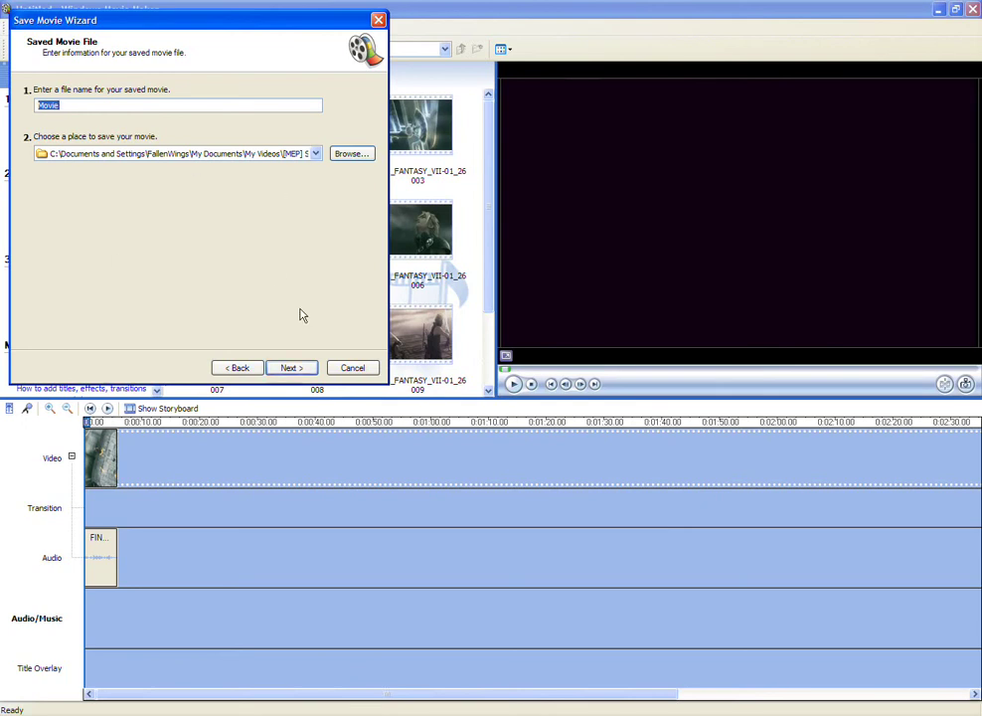
{"action": "left_click", "coordinate": [291, 368]}
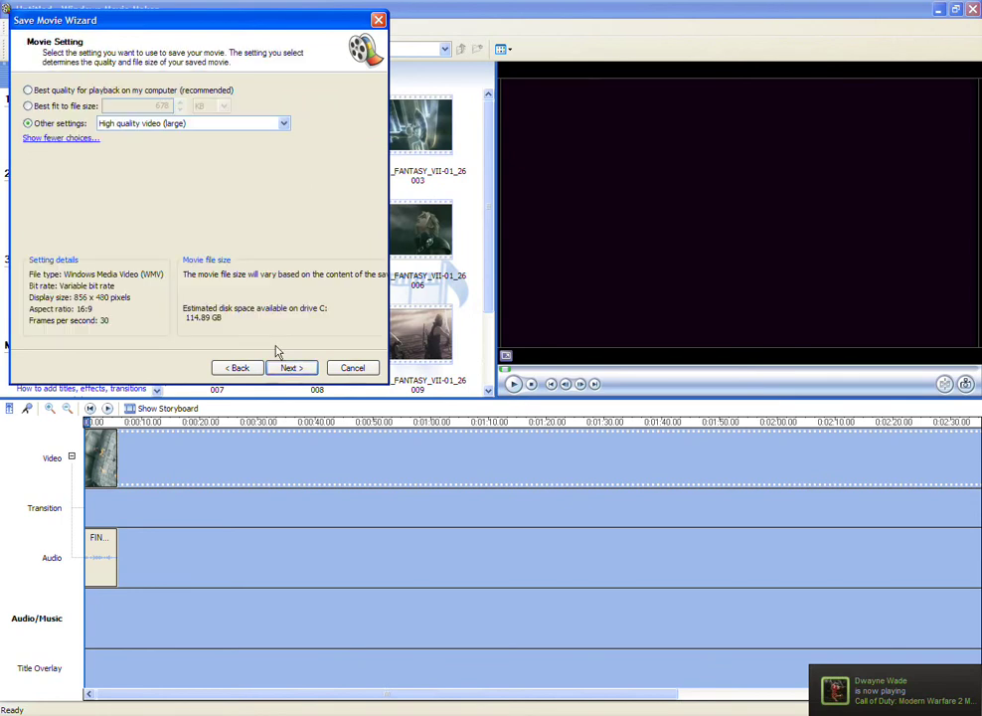
Step: Under Other settings, choose the 1280x720 WMV-HD profile
{"action": "left_click", "coordinate": [179, 135]}
{"action": "left_click", "coordinate": [180, 131]}
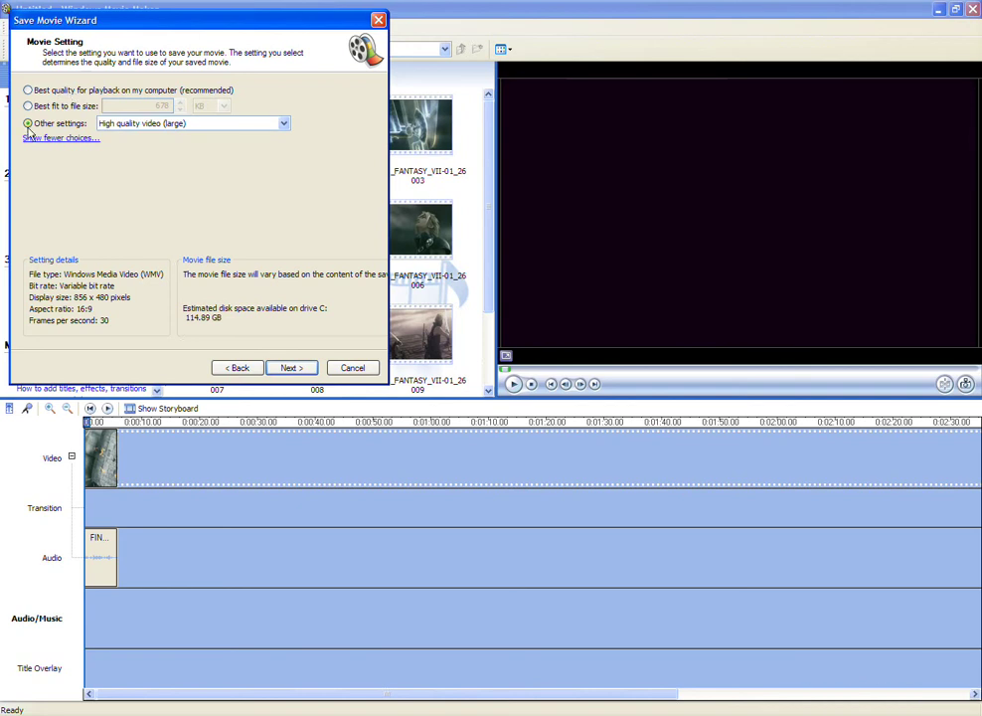
{"action": "left_click", "coordinate": [48, 125]}
{"action": "left_click", "coordinate": [189, 123]}
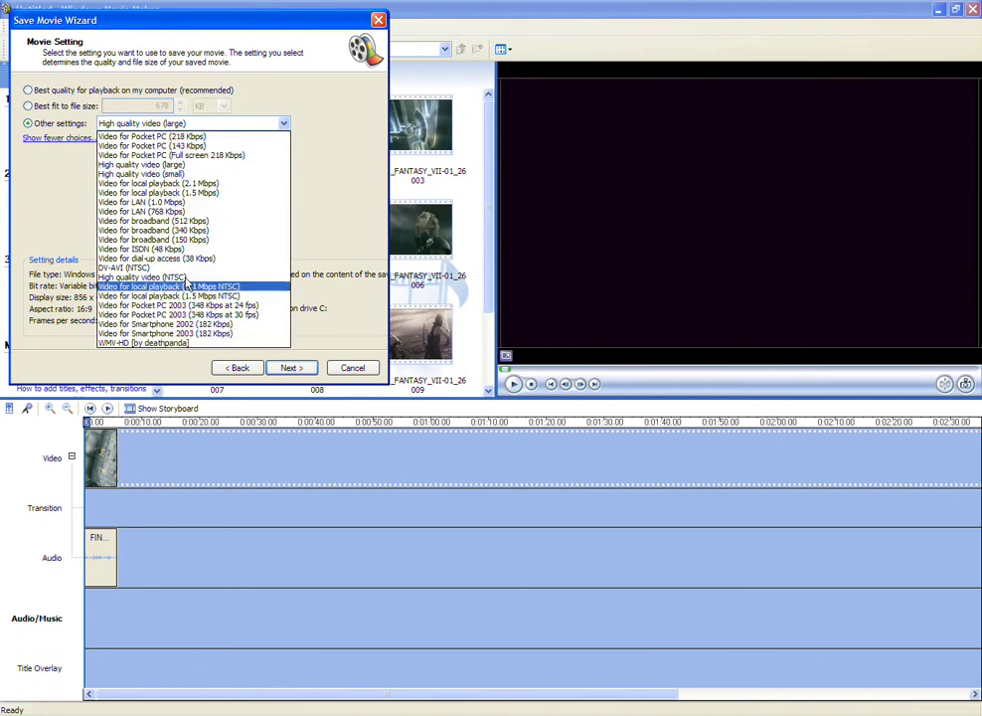
{"action": "left_click", "coordinate": [186, 343]}
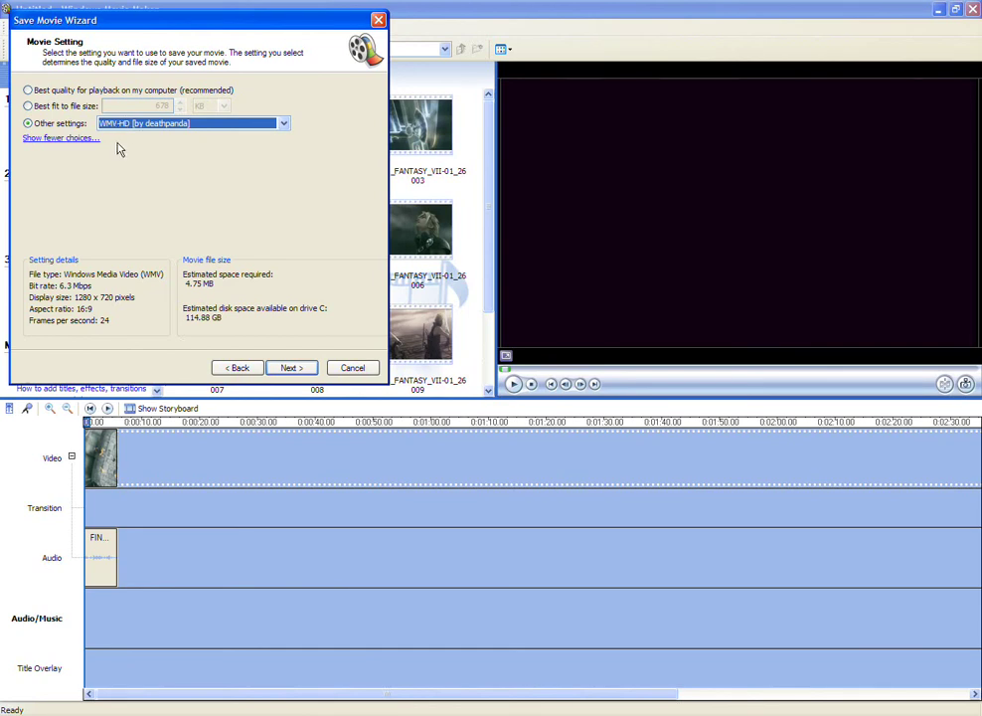
Step: Go back to set the Desktop as the save location, then return to Movie Setting
{"action": "left_click", "coordinate": [271, 368]}
{"action": "left_click", "coordinate": [175, 154]}
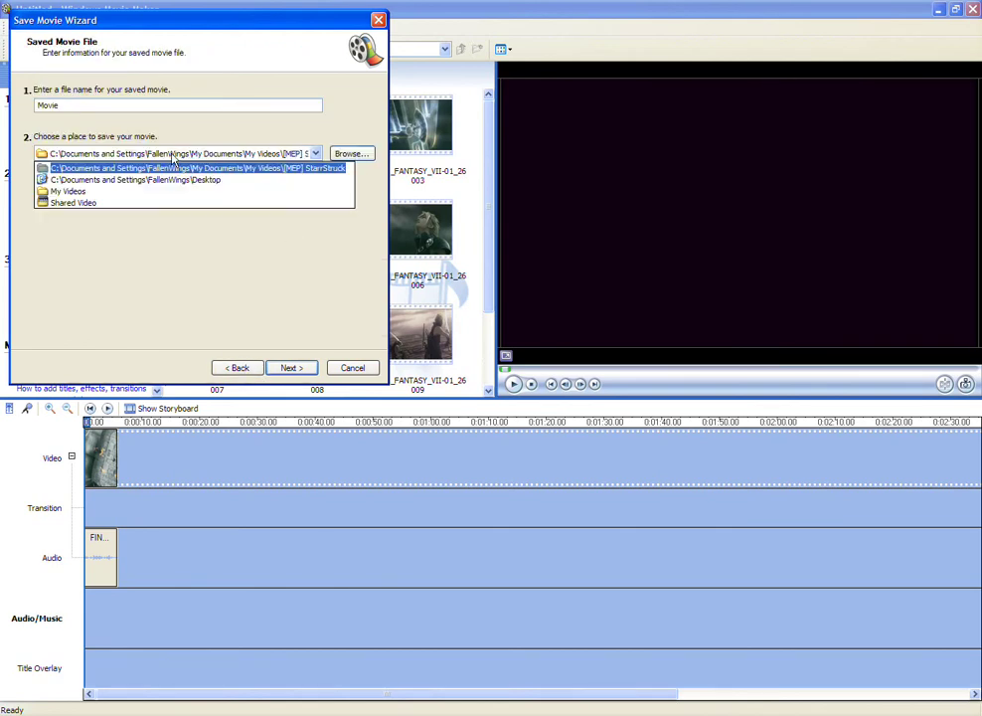
{"action": "left_click", "coordinate": [129, 180]}
{"action": "left_click", "coordinate": [301, 370]}
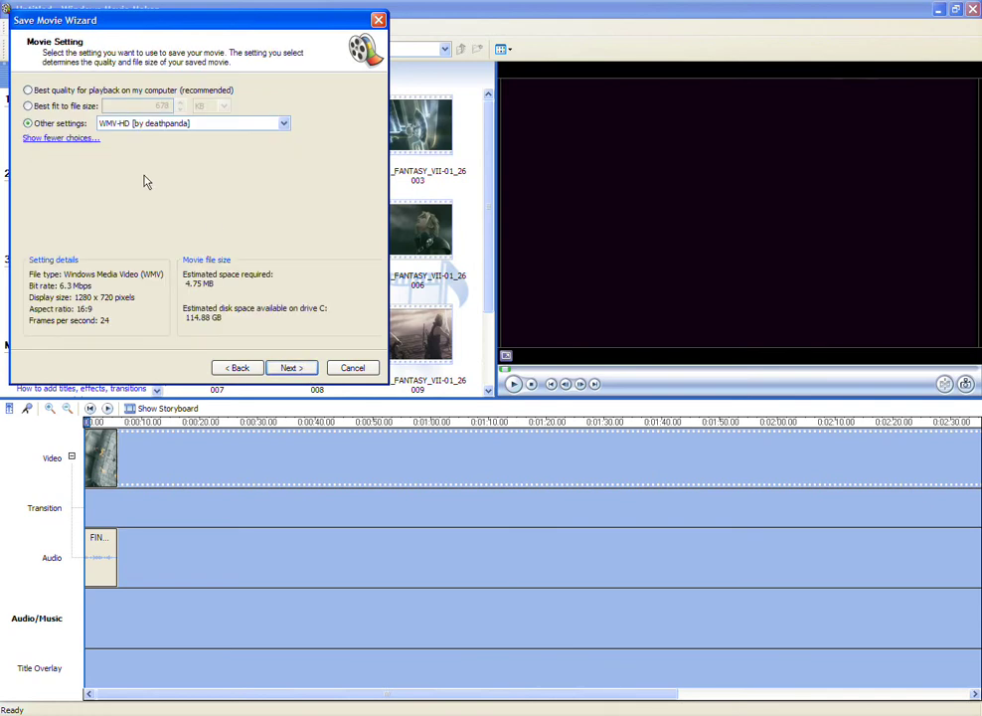
Step: Render the movie with the WMV-HD profile until the wizard's completion page appears
{"action": "left_click", "coordinate": [289, 368]}
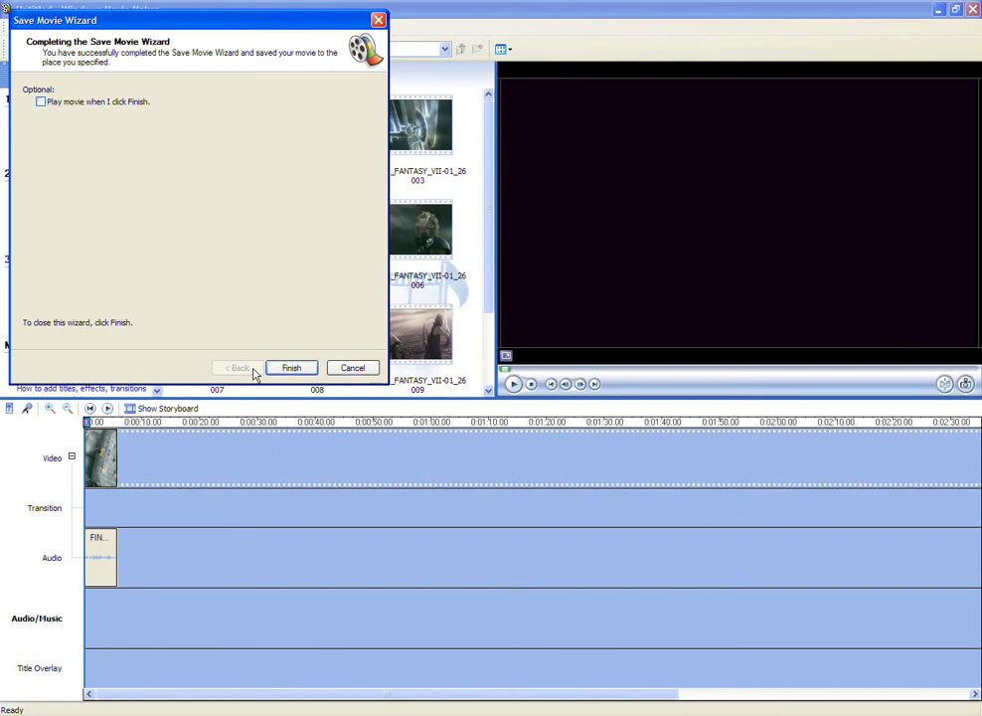
Step: Close the finished wizard, browse from My Videos to the Desktop, and select Movie.wmv
{"action": "left_click", "coordinate": [292, 370]}
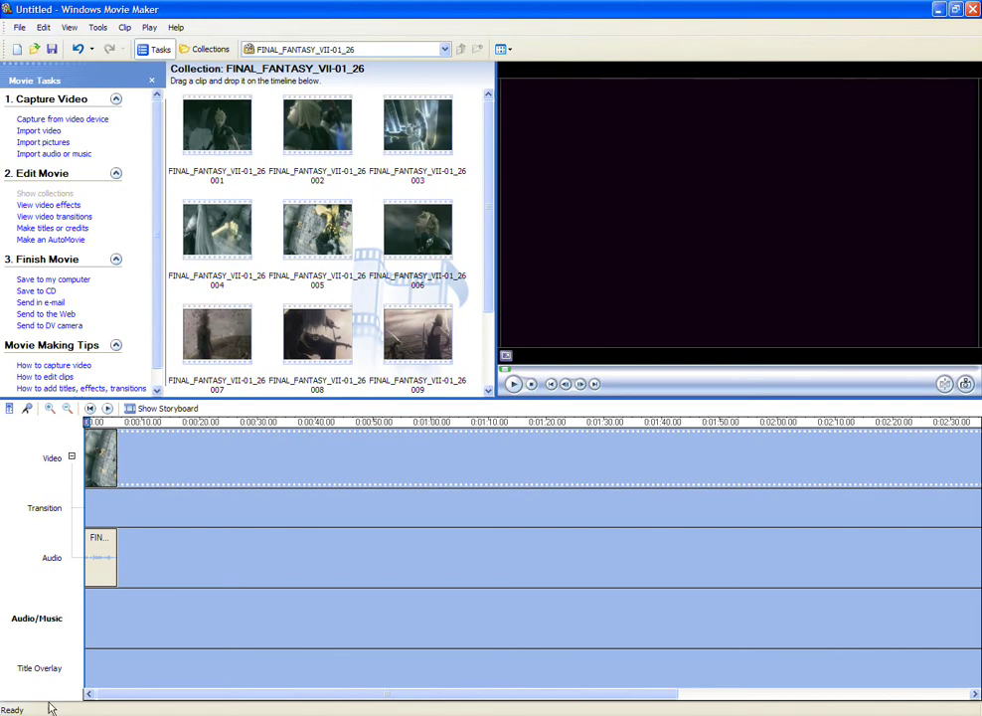
{"action": "key", "text": "super"}
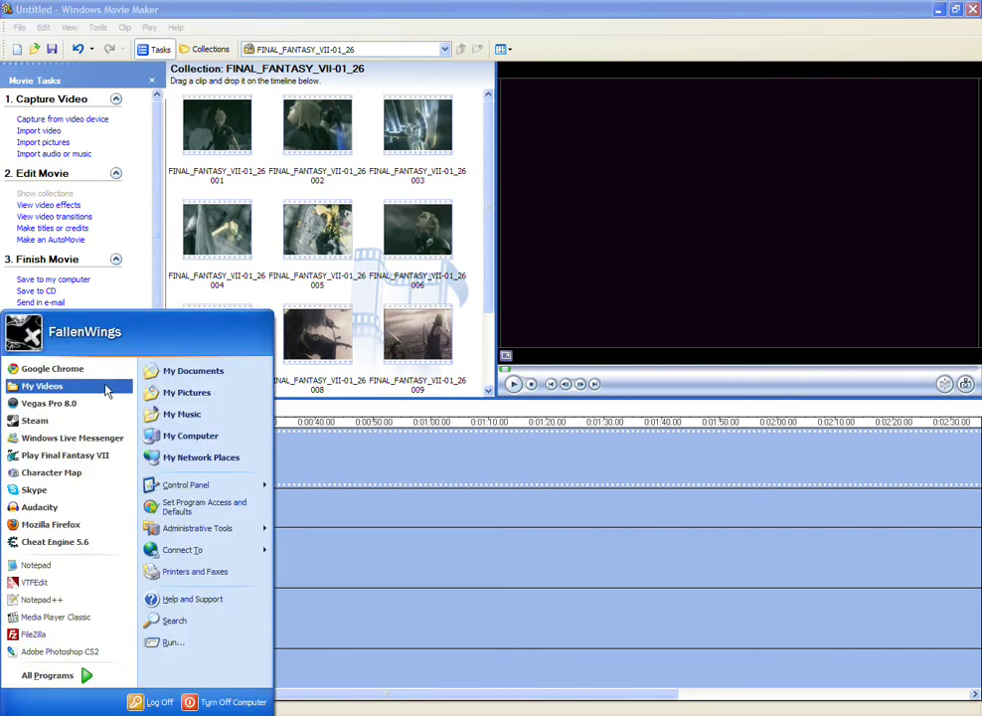
{"action": "left_click", "coordinate": [41, 385]}
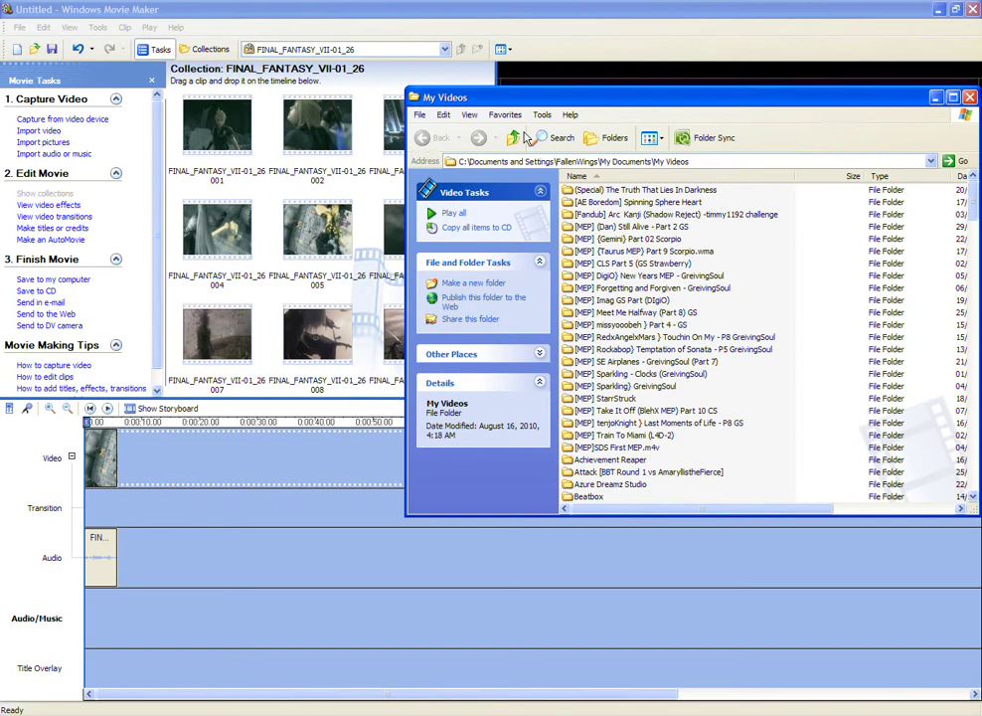
{"action": "key", "text": "BackSpace"}
{"action": "key", "text": "BackSpace"}
{"action": "scroll", "coordinate": [712, 427], "scroll_direction": "down", "scroll_amount": 10}
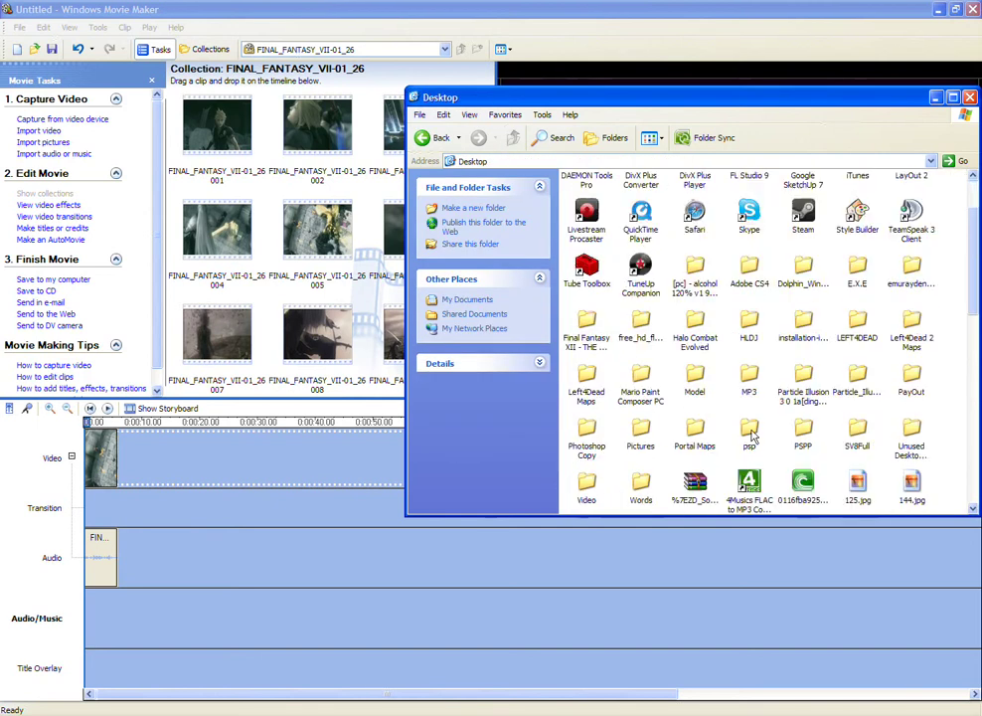
{"action": "scroll", "coordinate": [712, 426], "scroll_direction": "down", "scroll_amount": 5}
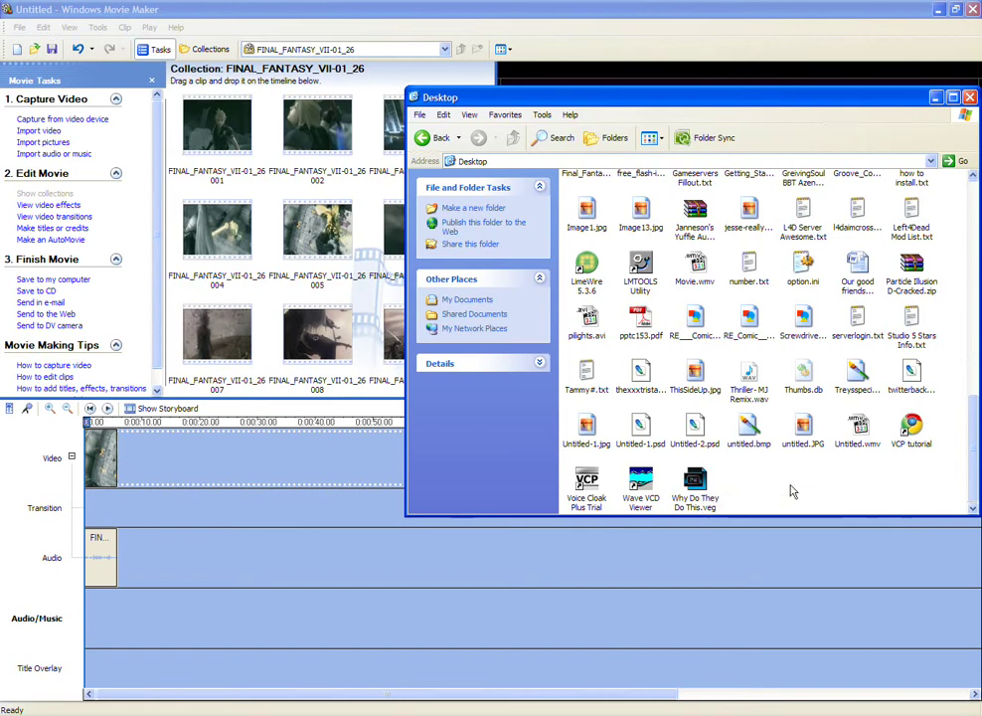
{"action": "left_click", "coordinate": [698, 263]}
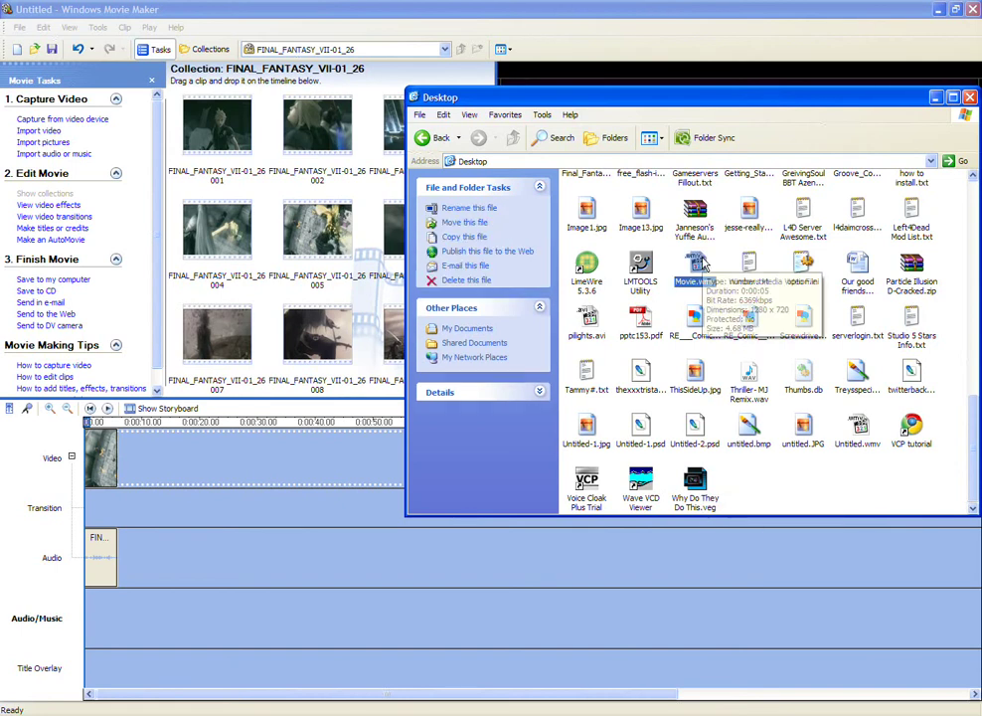
Step: Play Movie.wmv in MPC-HC to verify the export, then close the player
{"action": "double_click", "coordinate": [700, 263]}
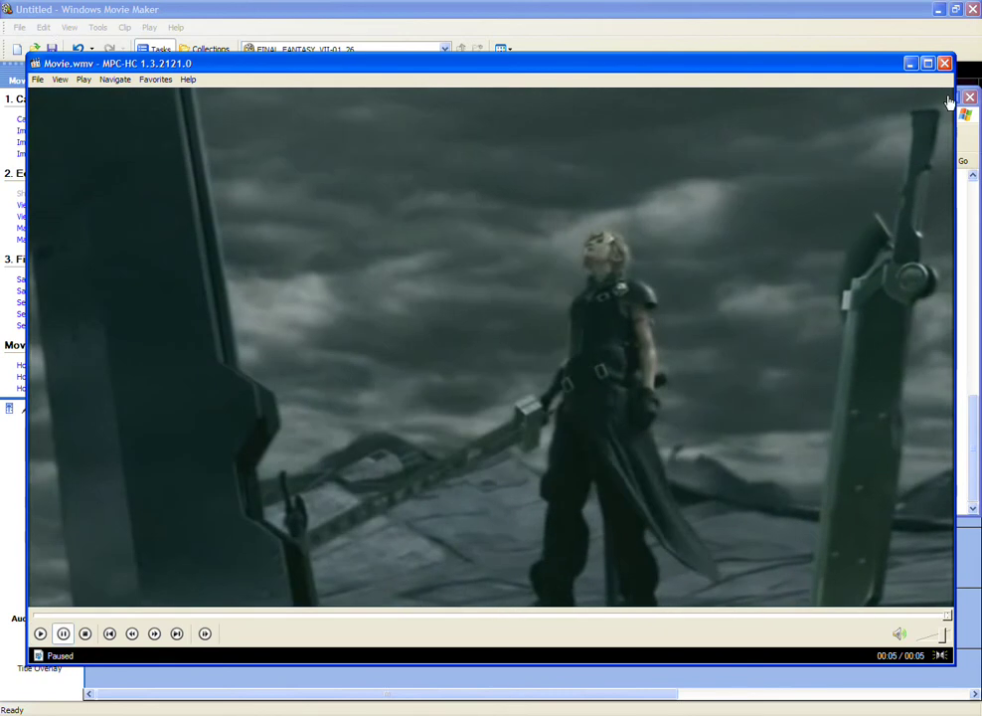
{"action": "left_click", "coordinate": [945, 63]}
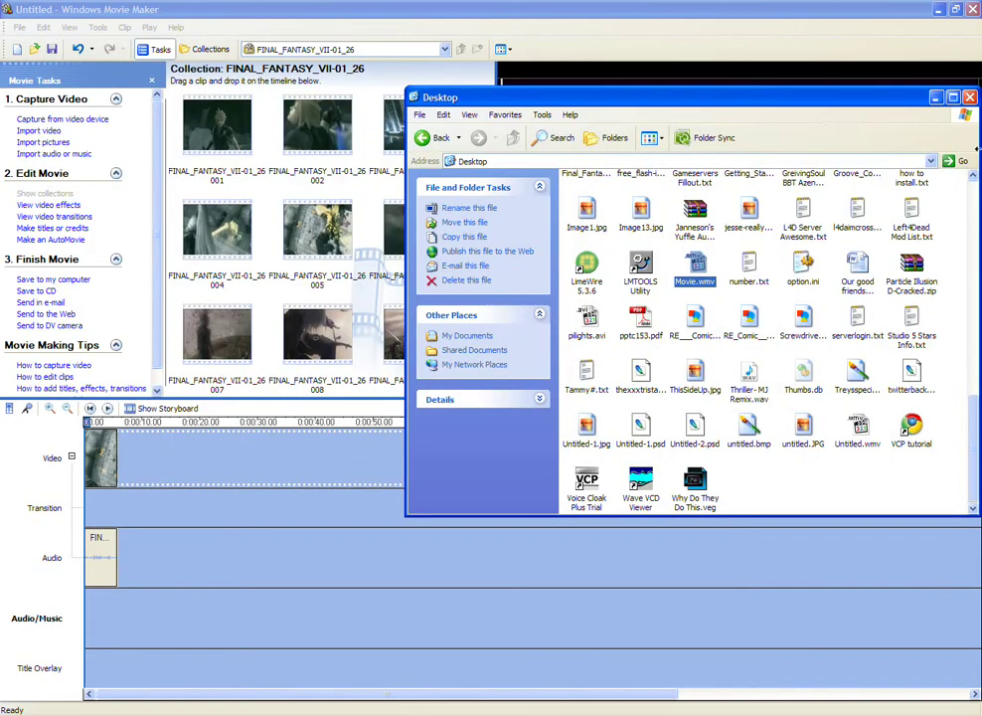
Step: Back in Movie Maker, preview clip 005 and rewind it to the start
{"action": "left_click", "coordinate": [661, 7]}
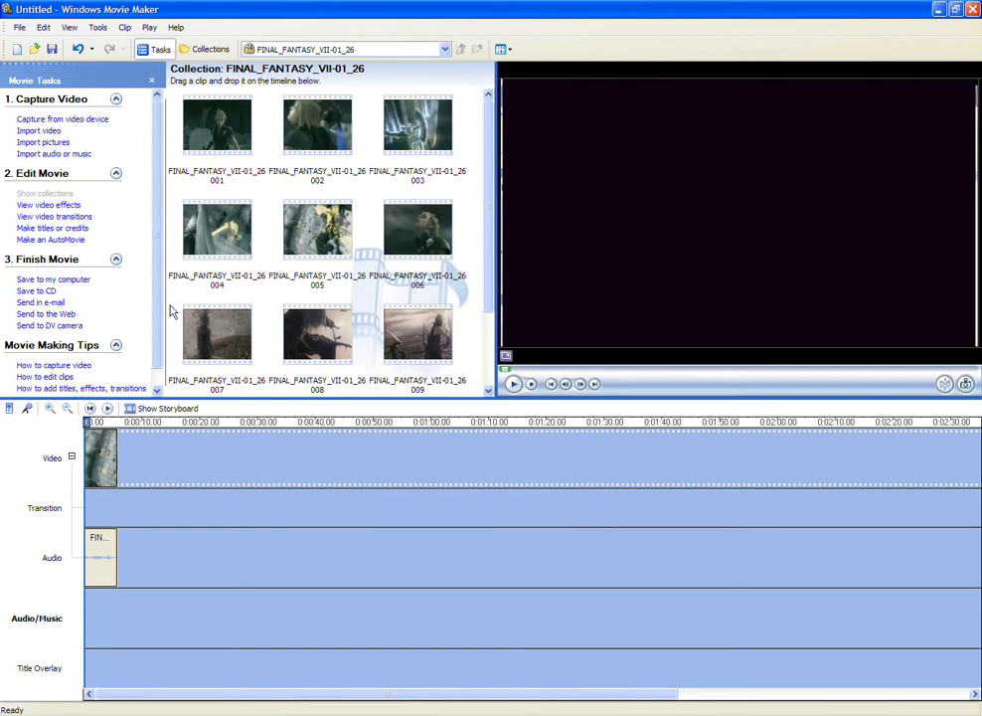
{"action": "left_click", "coordinate": [313, 234]}
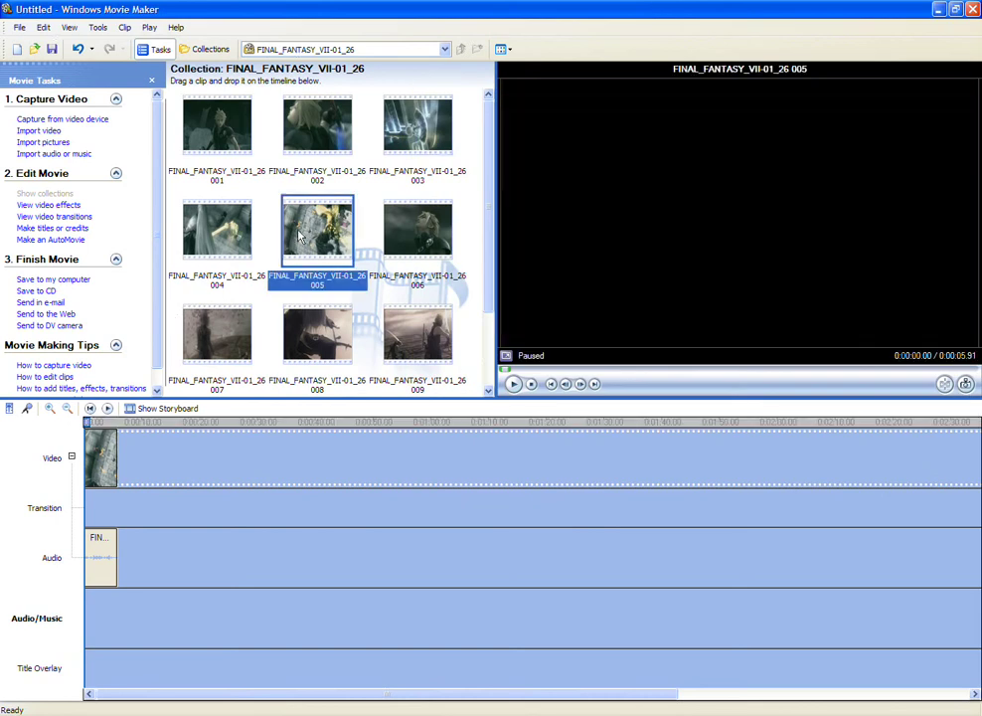
{"action": "left_click", "coordinate": [513, 384]}
{"action": "left_click", "coordinate": [533, 385]}
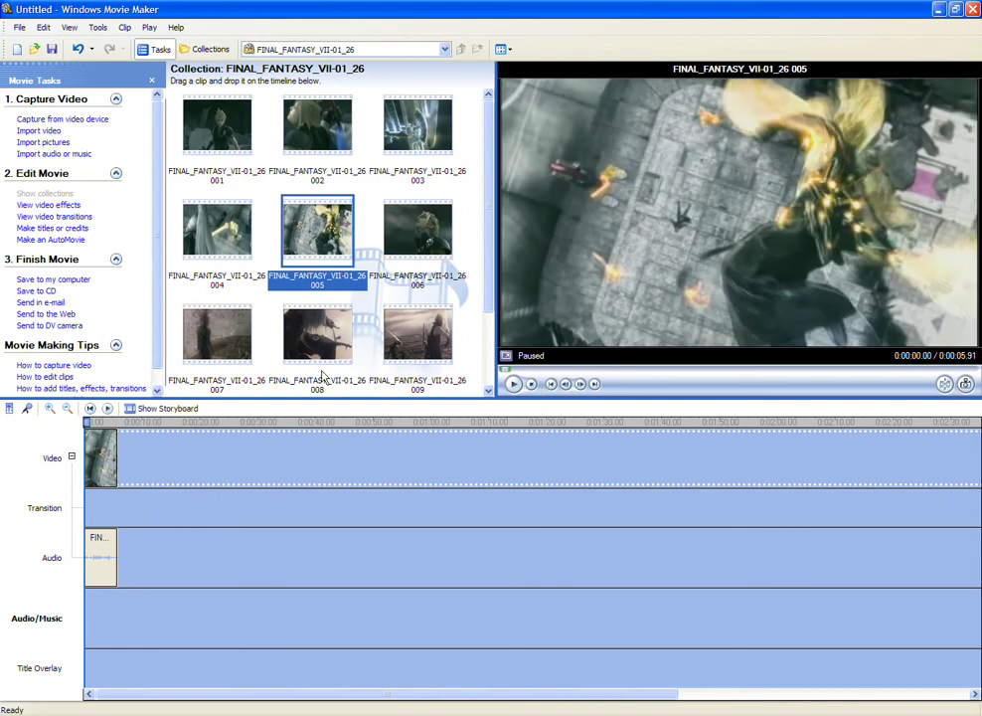
Step: Save the movie as Movie_0001 on the Desktop with the High quality video (NTSC) profile
{"action": "left_click", "coordinate": [19, 27]}
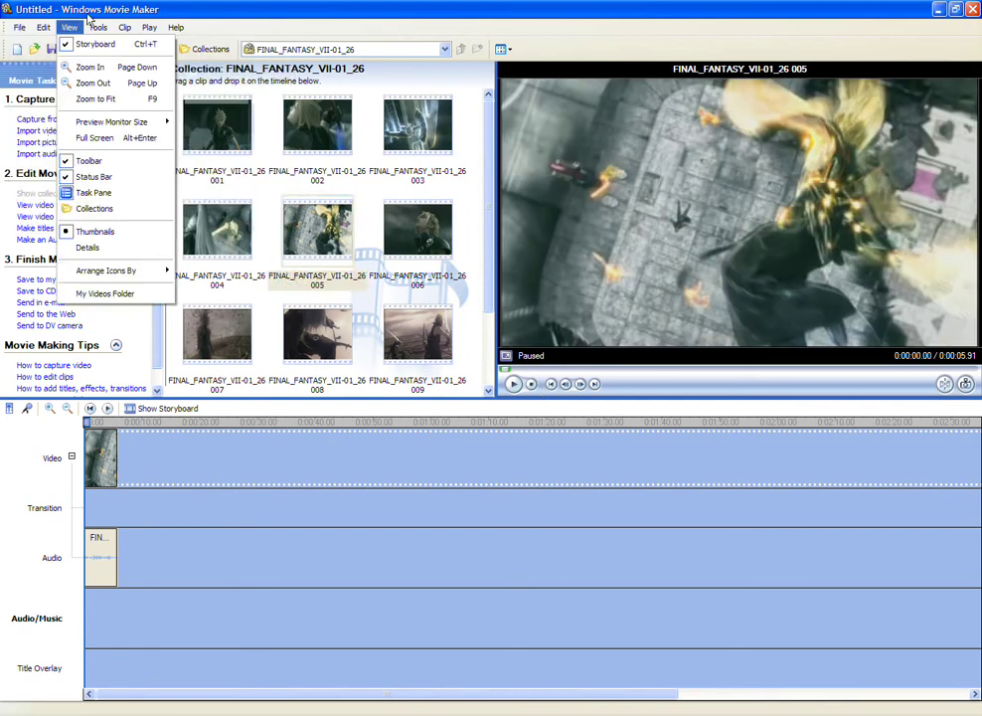
{"action": "left_click", "coordinate": [69, 26]}
{"action": "left_click", "coordinate": [59, 279]}
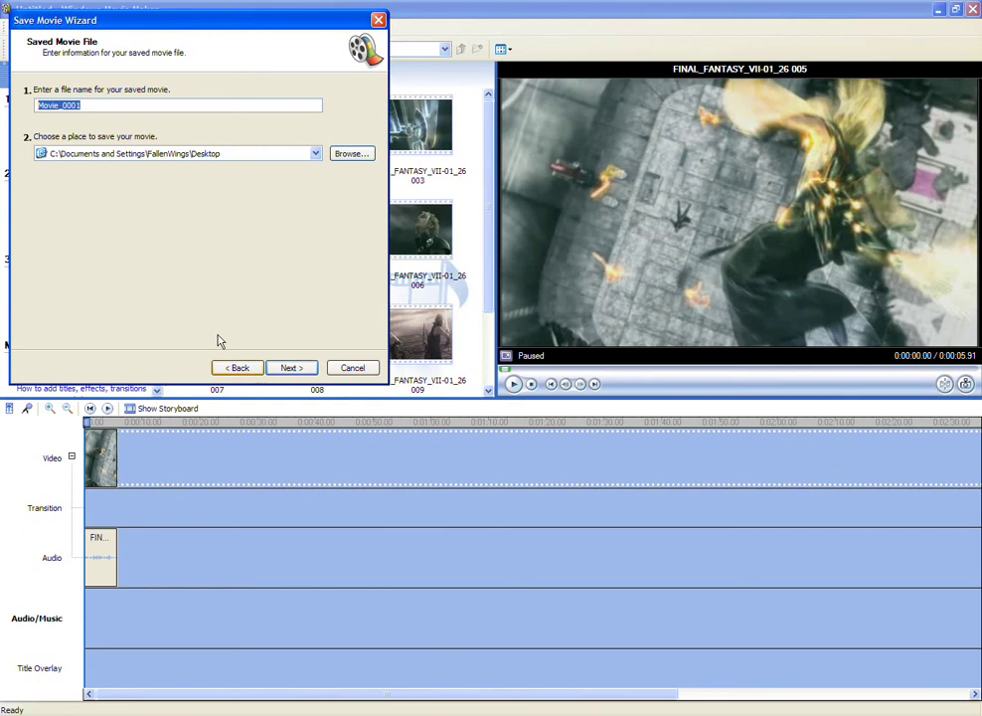
{"action": "left_click", "coordinate": [292, 368]}
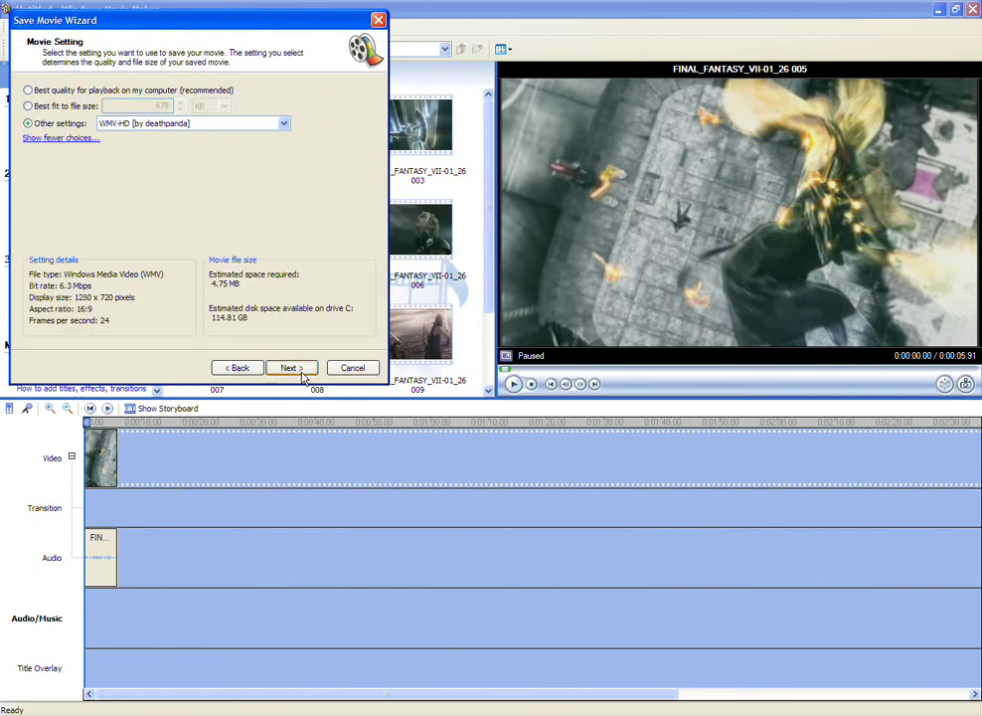
{"action": "left_click", "coordinate": [145, 124]}
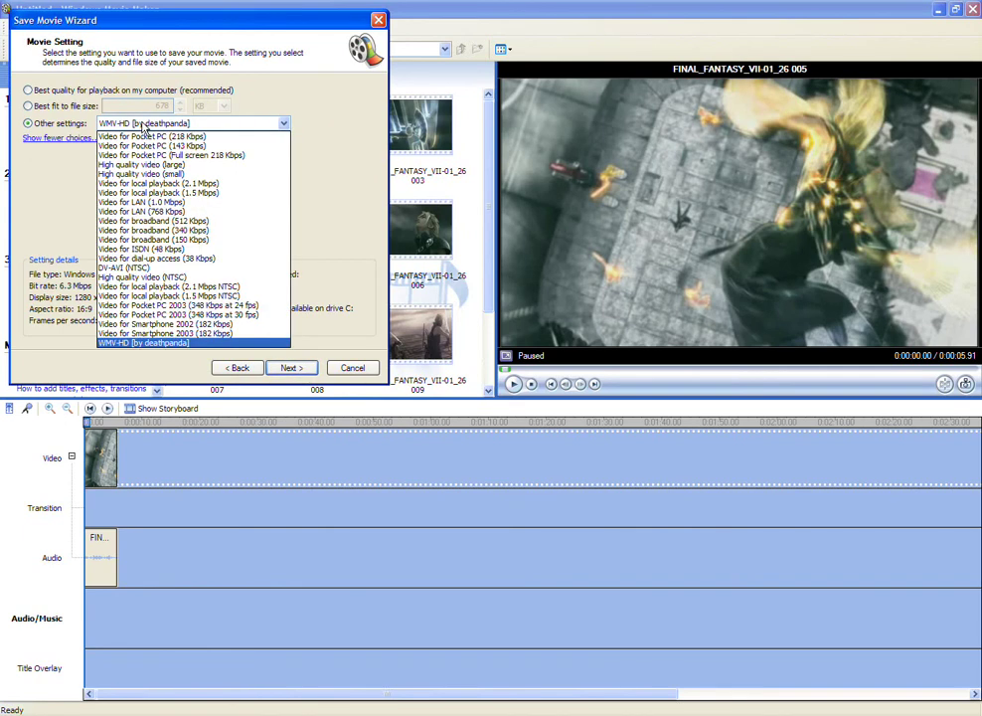
{"action": "left_click", "coordinate": [146, 277]}
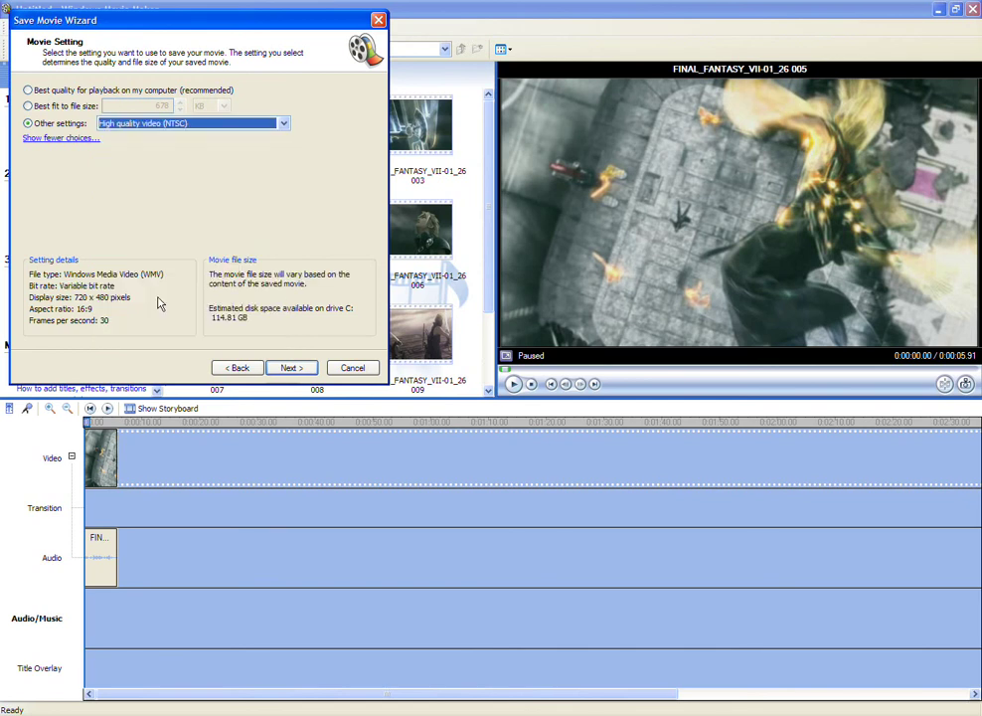
{"action": "left_click", "coordinate": [275, 368]}
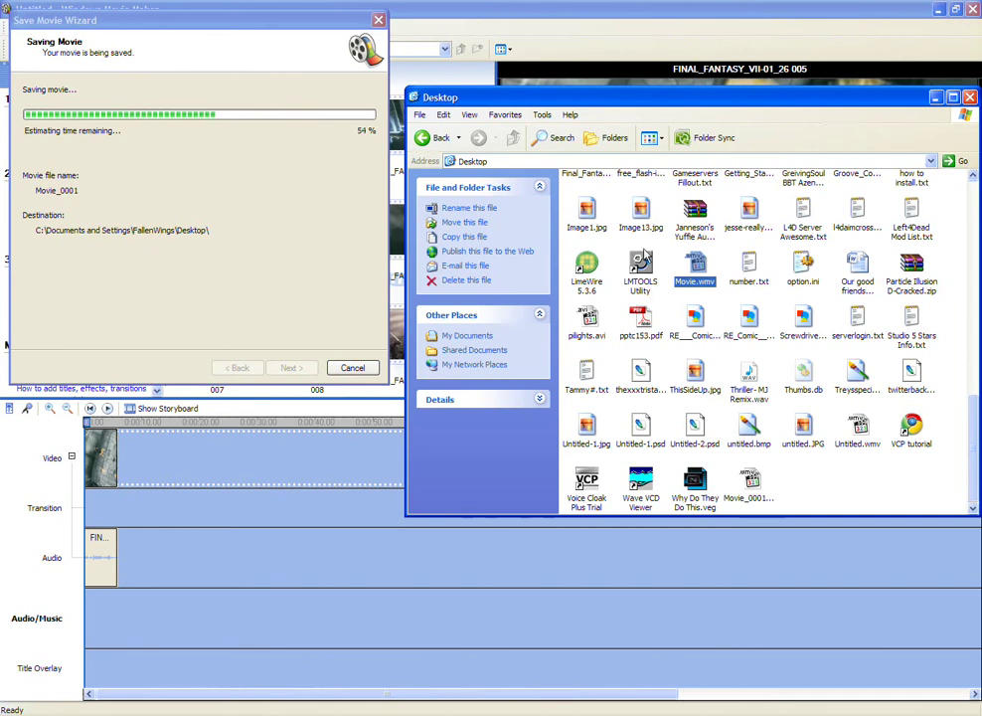
Step: Select Movie_0001 on the Desktop and show its details: an 895 KB WMV file
{"action": "left_click", "coordinate": [754, 485]}
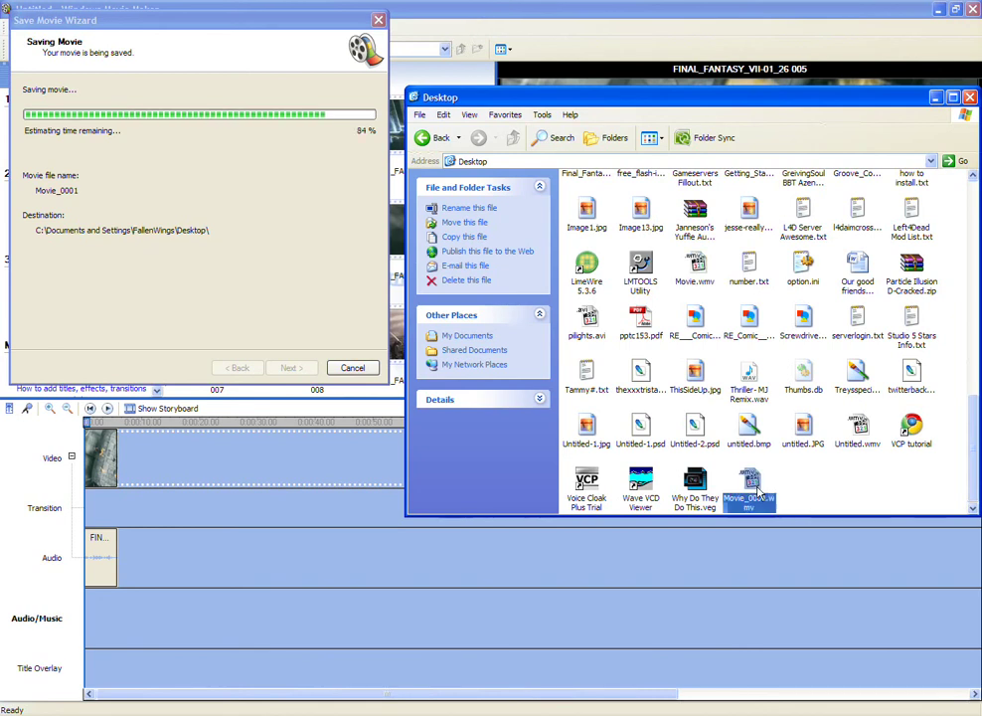
{"action": "left_click", "coordinate": [546, 400]}
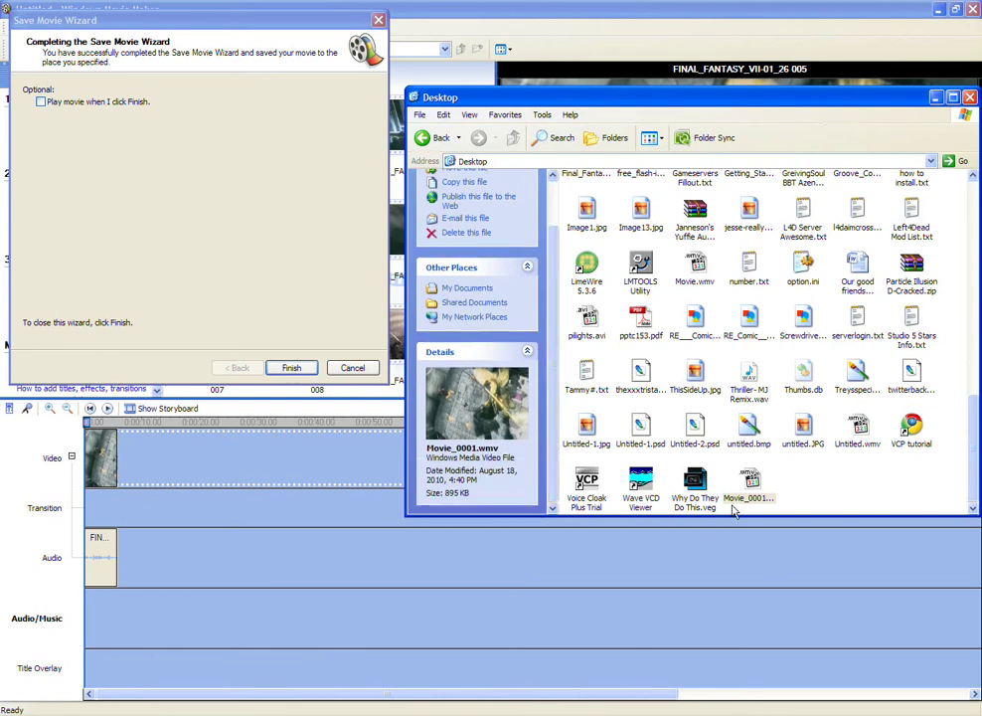
Step: Preview the exported Movie_0001.wmv in MPC-HC, then close the player
{"action": "double_click", "coordinate": [752, 483]}
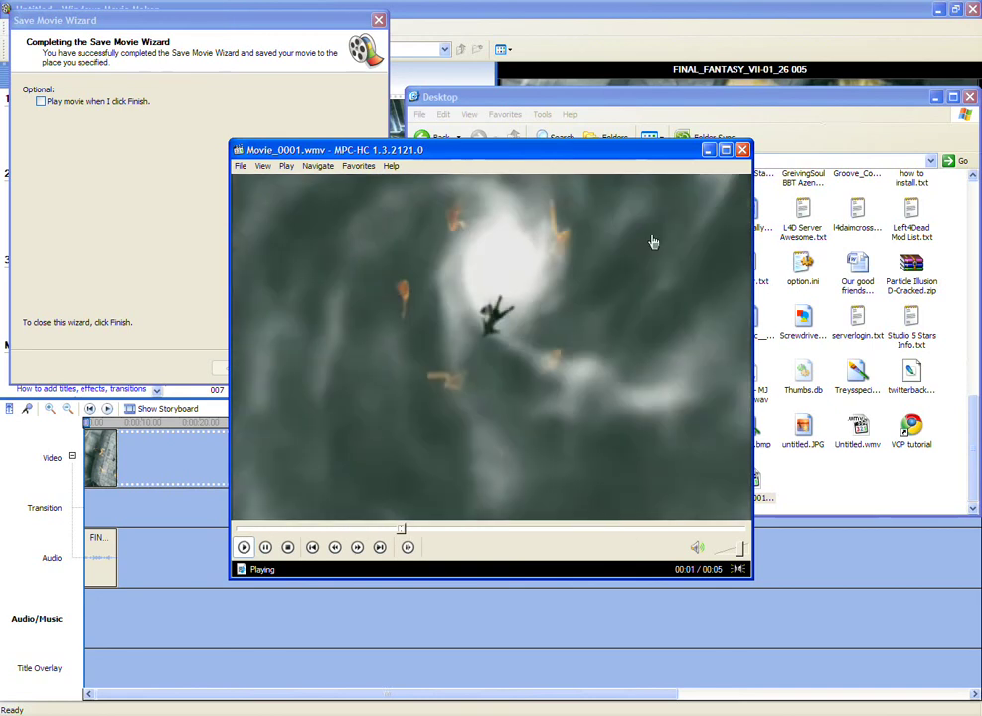
{"action": "left_click", "coordinate": [741, 149]}
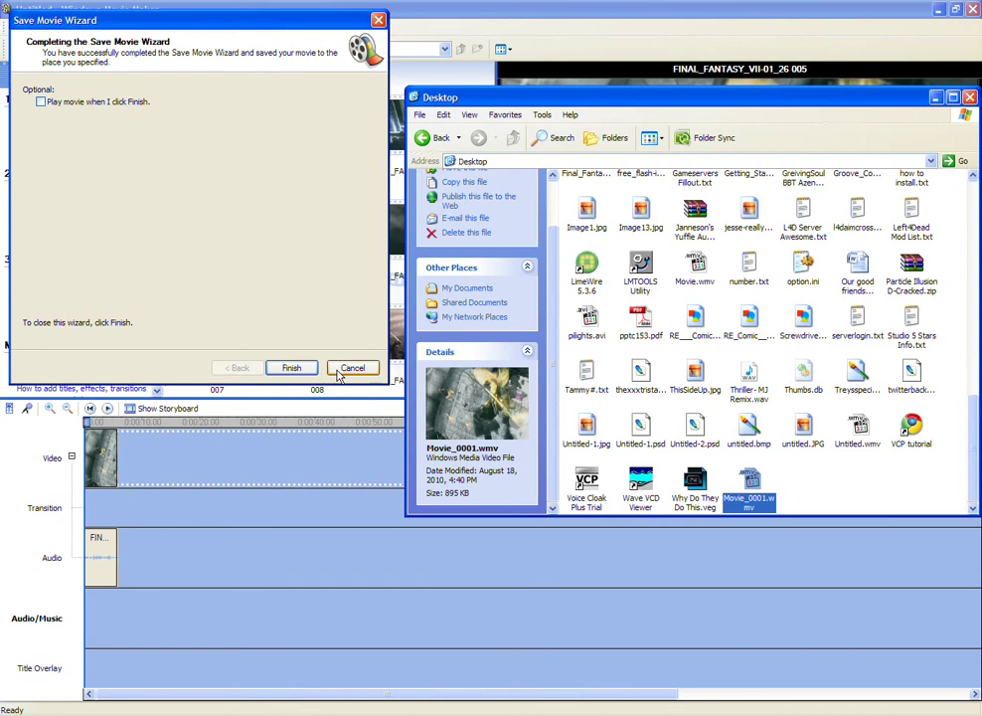
Step: Cancel the Save Movie Wizard and drag clip 005's audio down onto the Audio/Music track
{"action": "left_click", "coordinate": [366, 367]}
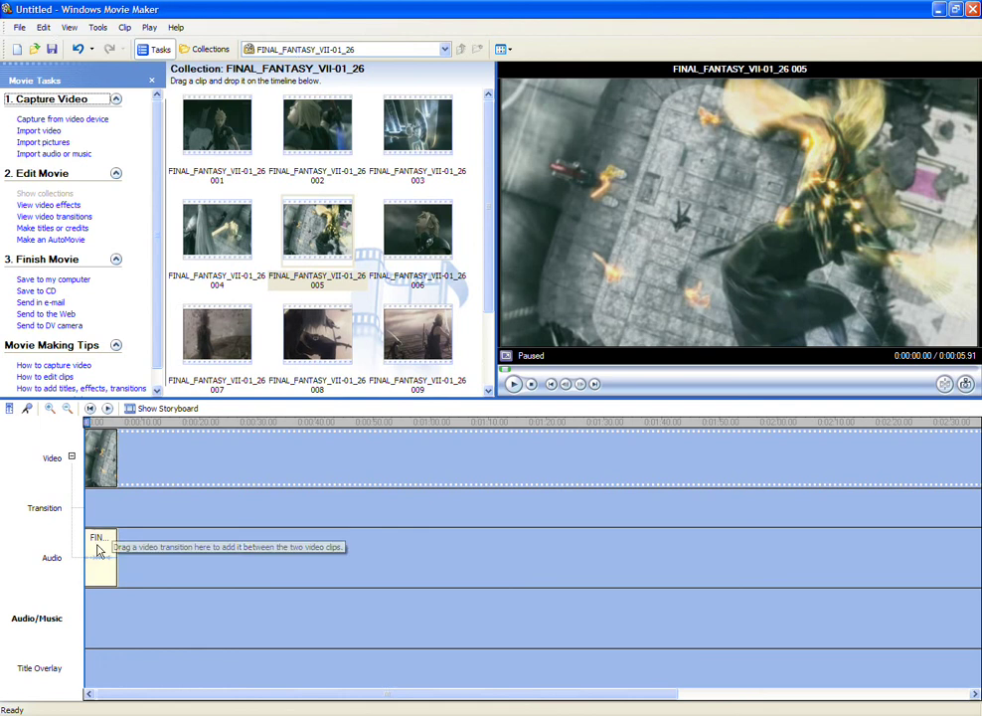
{"action": "left_click_drag", "start_coordinate": [98, 549], "coordinate": [95, 596]}
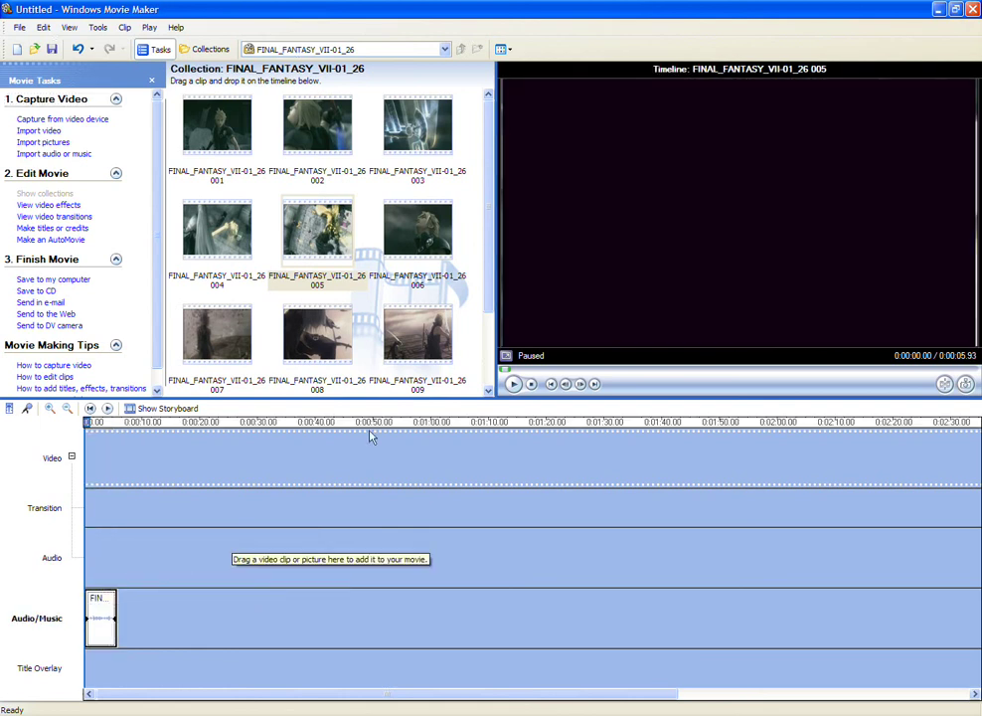